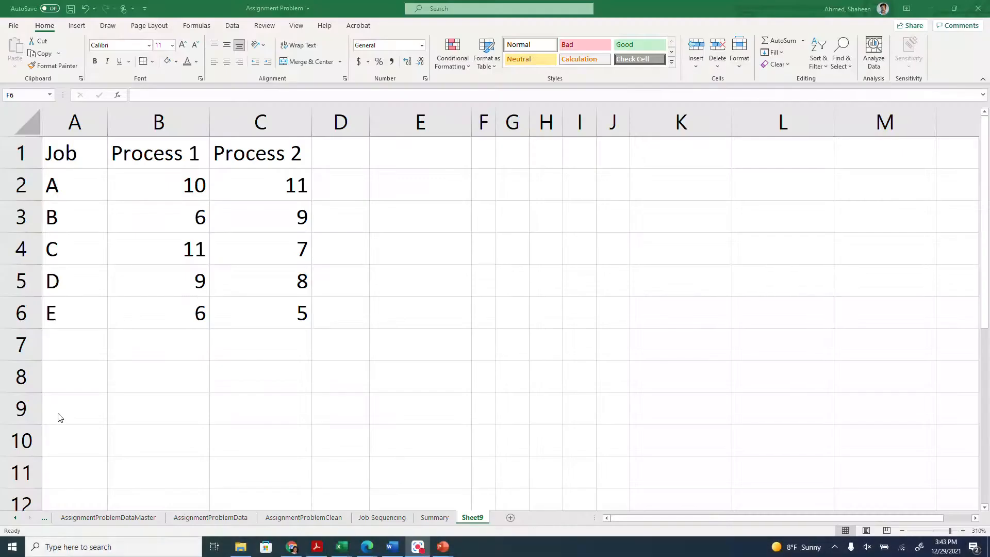
pyautogui.click(186, 241)
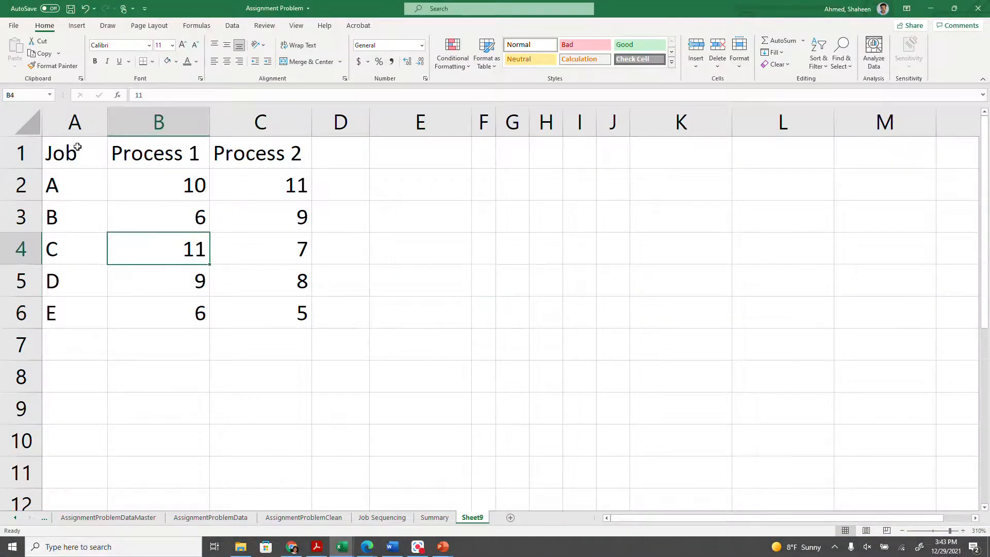
pyautogui.click(77, 148)
pyautogui.scroll(1, 95, 217)
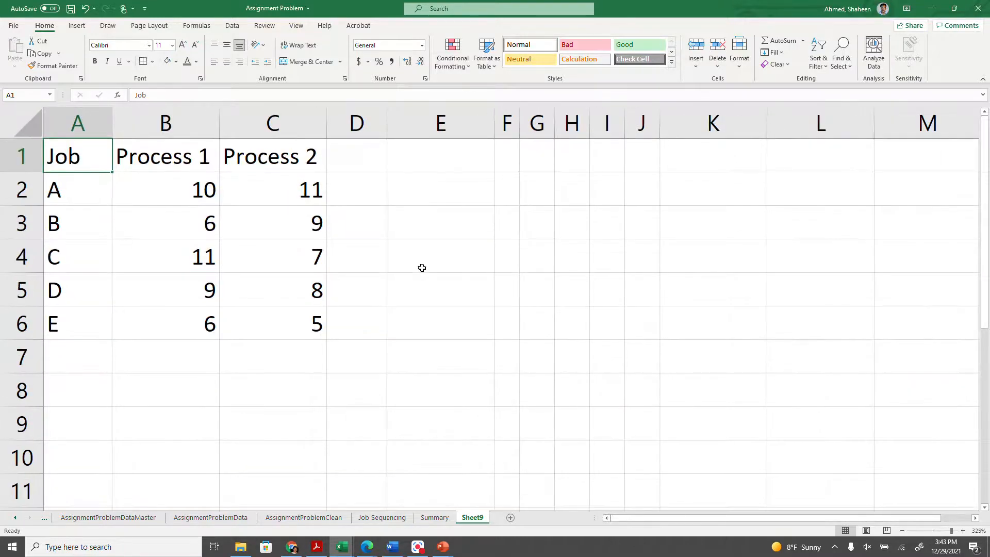
pyautogui.click(215, 194)
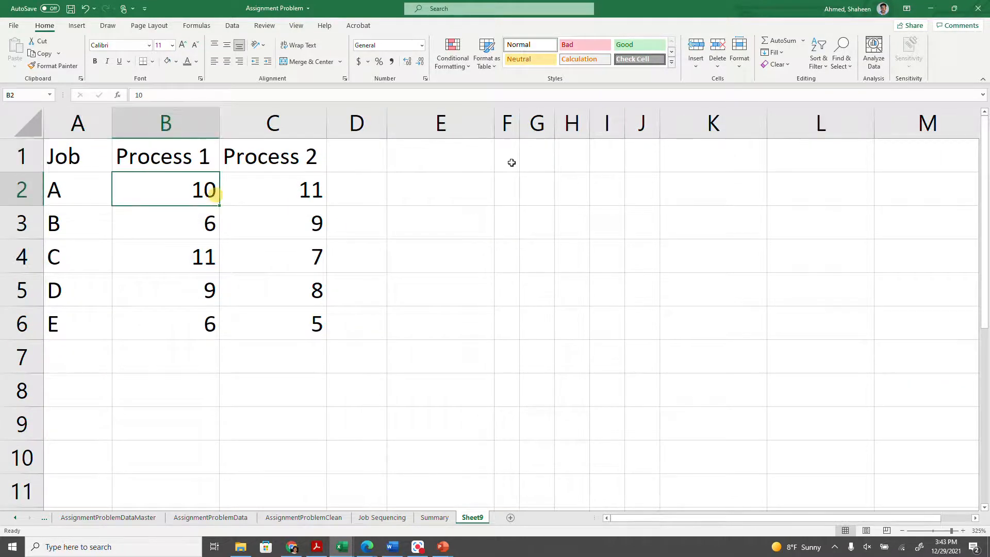
# - Enter the heading "Sequencing" in cell E1 and fit column E's width to the text
pyautogui.click(458, 161)
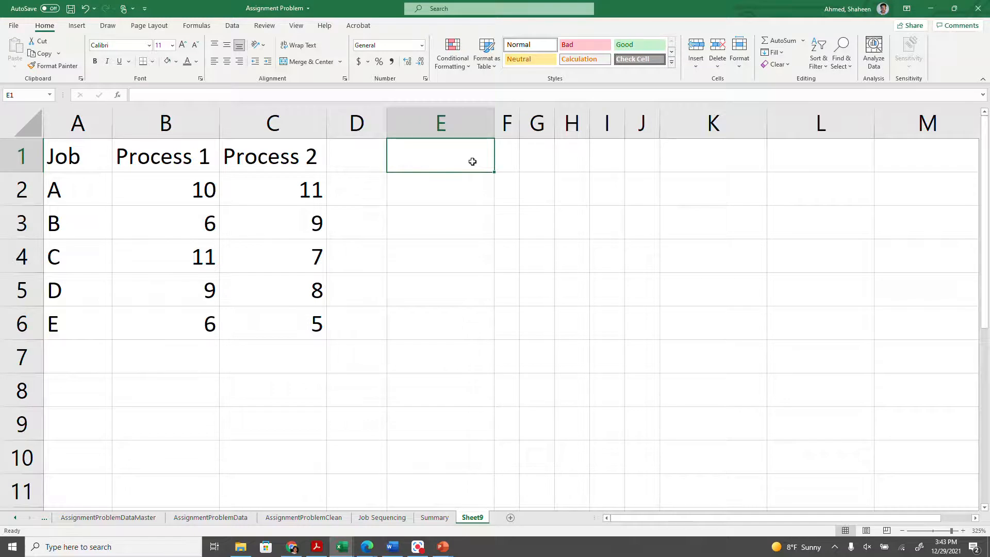
pyautogui.write('S')
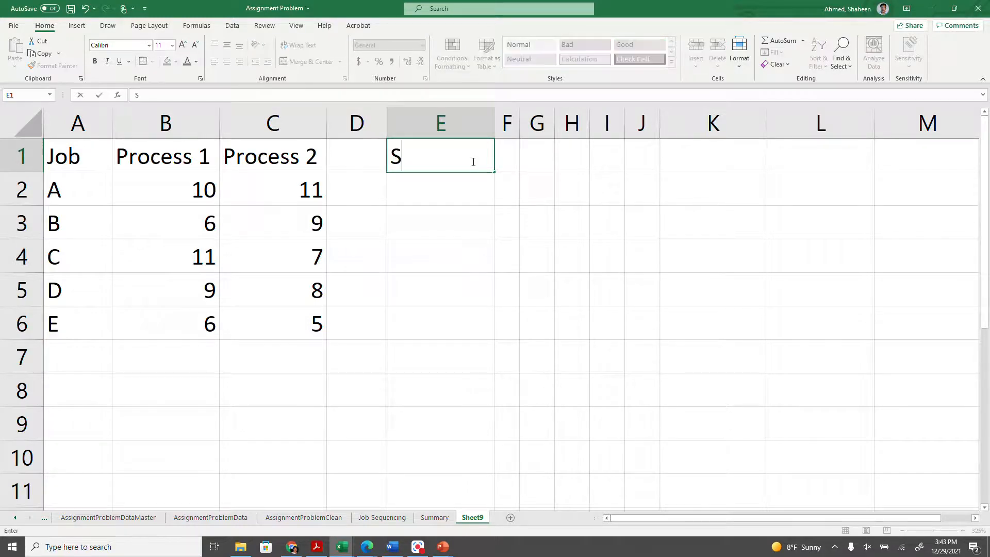
pyautogui.write('equ')
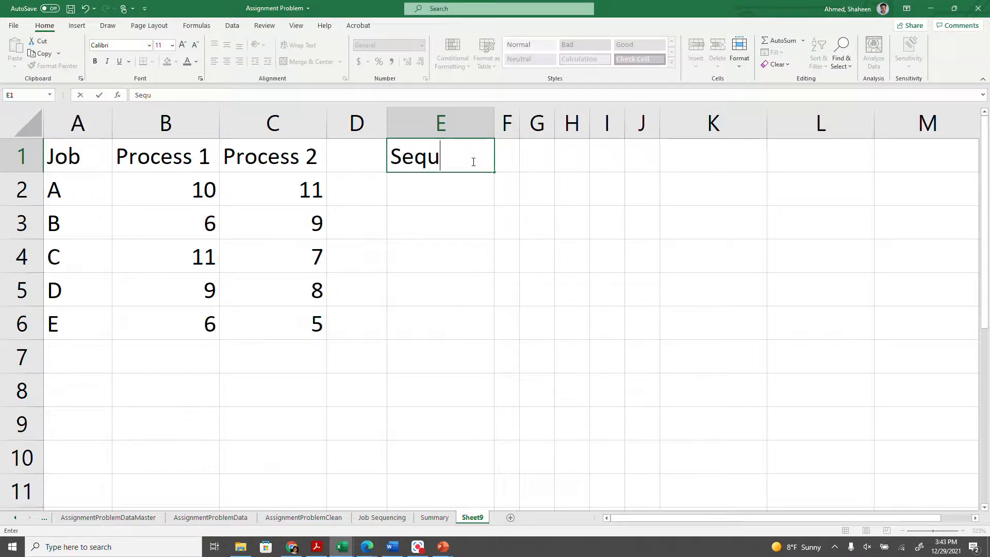
pyautogui.write('encing')
pyautogui.press('Return')
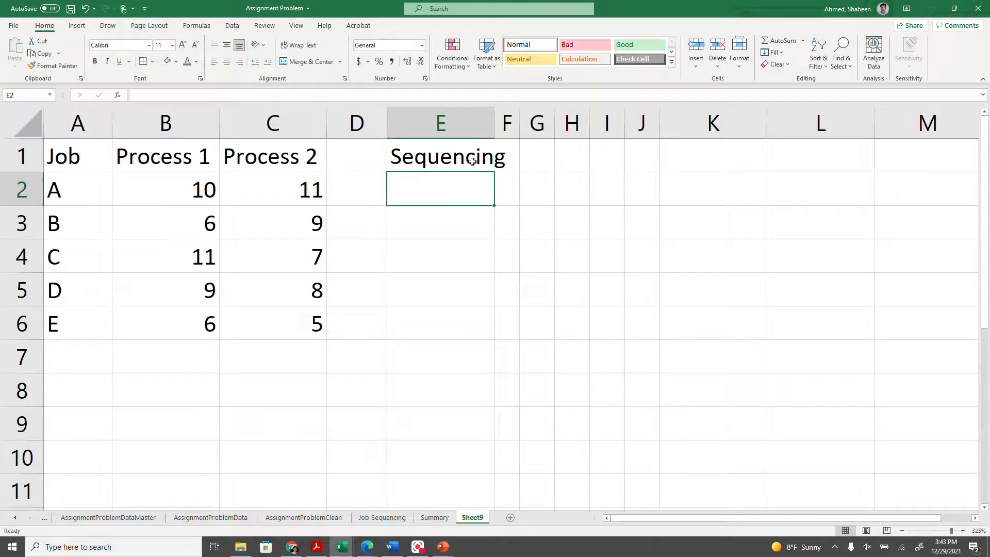
pyautogui.doubleClick(495, 126)
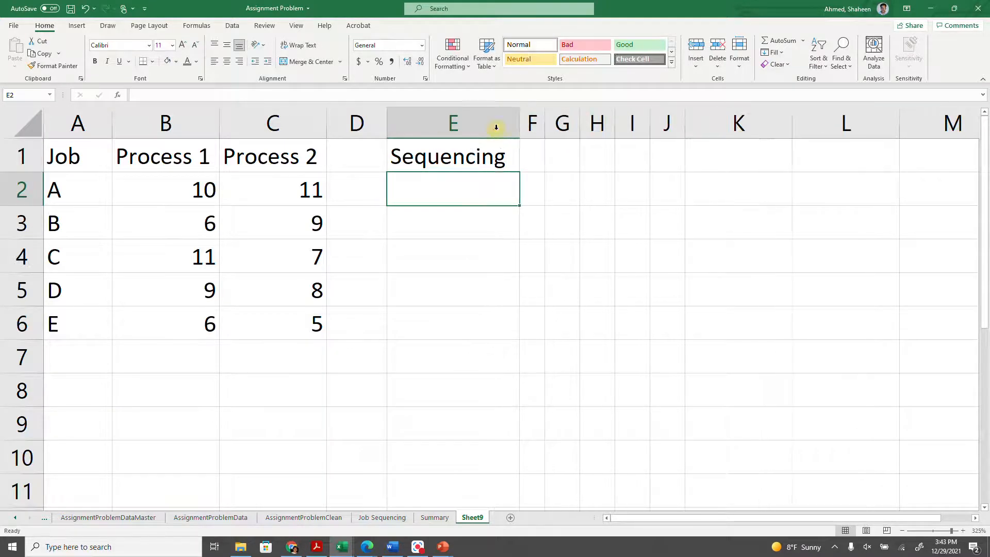
# - Number the sequence positions 1 to 5 across cells F1 to J1, beside the Sequencing heading
pyautogui.click(531, 145)
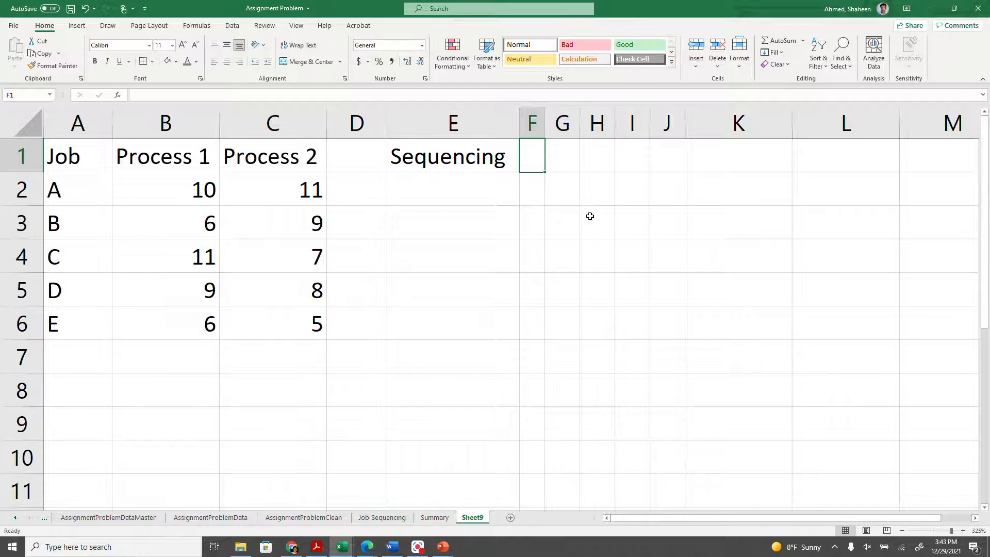
pyautogui.write('1')
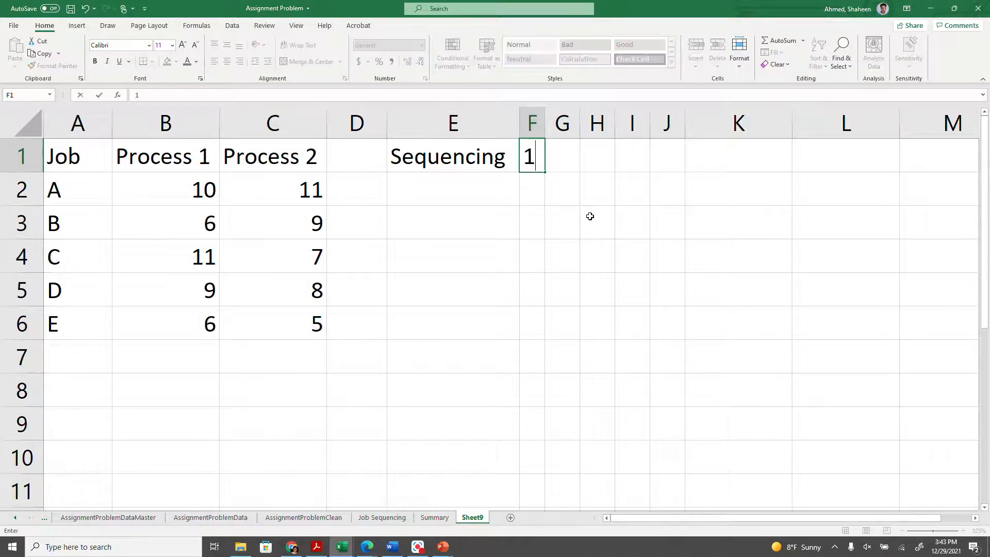
pyautogui.press('Tab')
pyautogui.write('2')
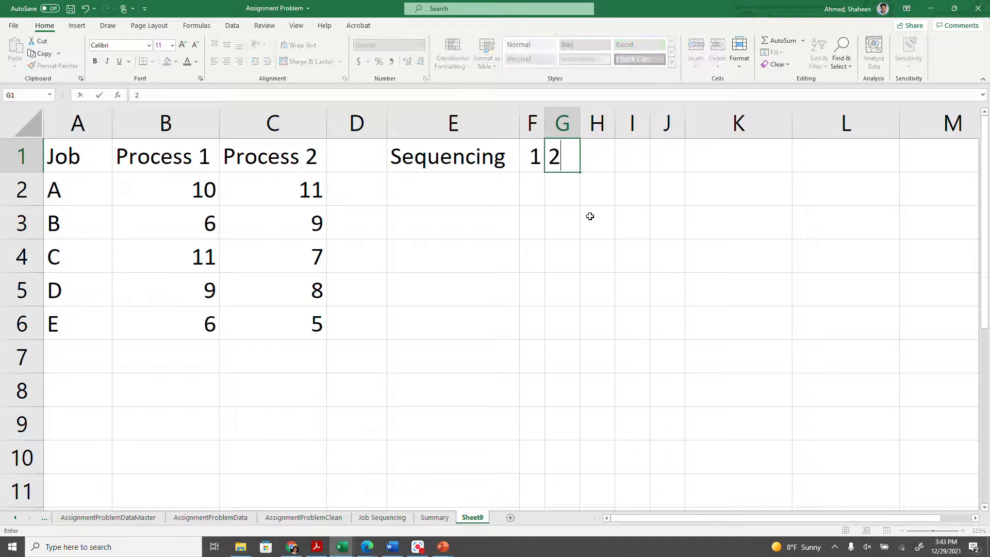
pyautogui.press('Tab')
pyautogui.write('3')
pyautogui.press('Tab')
pyautogui.write('4')
pyautogui.press('Tab')
pyautogui.write('5')
pyautogui.press('Tab')
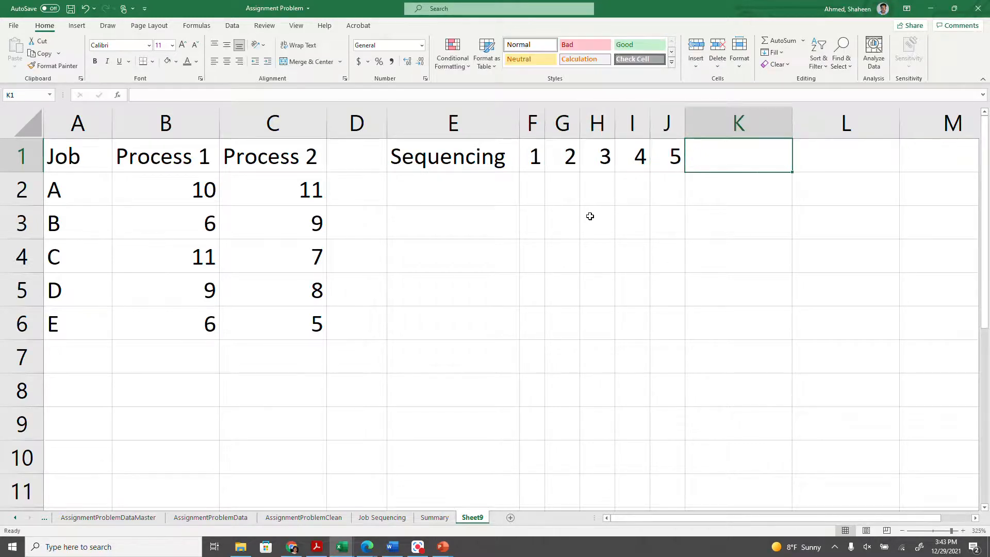
pyautogui.press('Left')
pyautogui.press('Left')
pyautogui.press('Left')
pyautogui.press('Left')
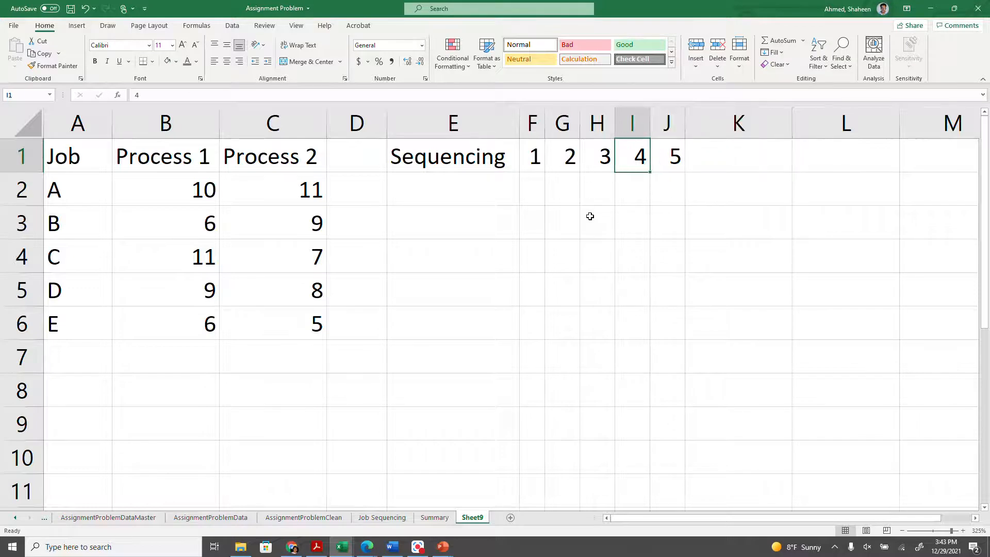
pyautogui.press('Down')
pyautogui.press('Left')
pyautogui.press('Left')
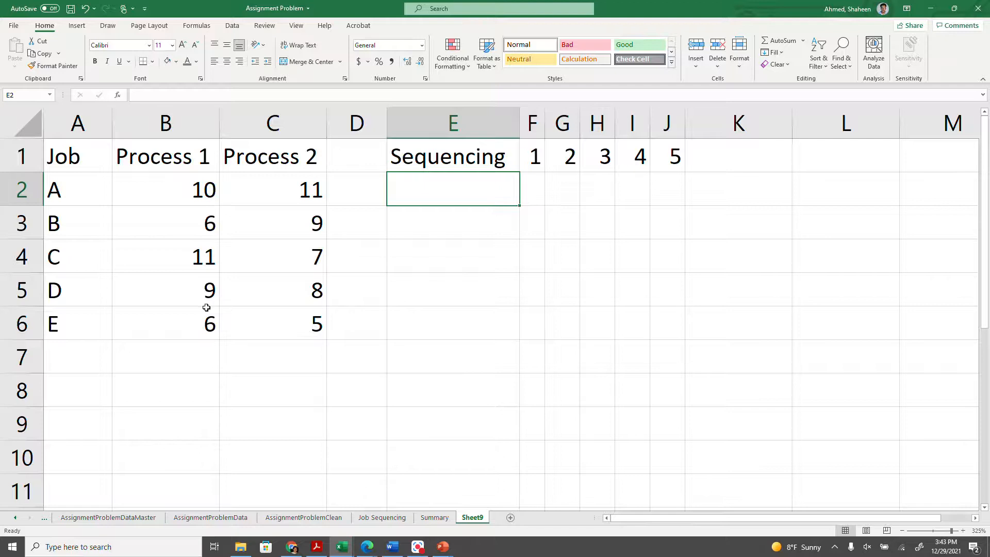
# - Find the shortest time in B2:C6 and enter its job, E, under position 5 in J2
pyautogui.moveTo(160, 189); pyautogui.dragTo(294, 321)
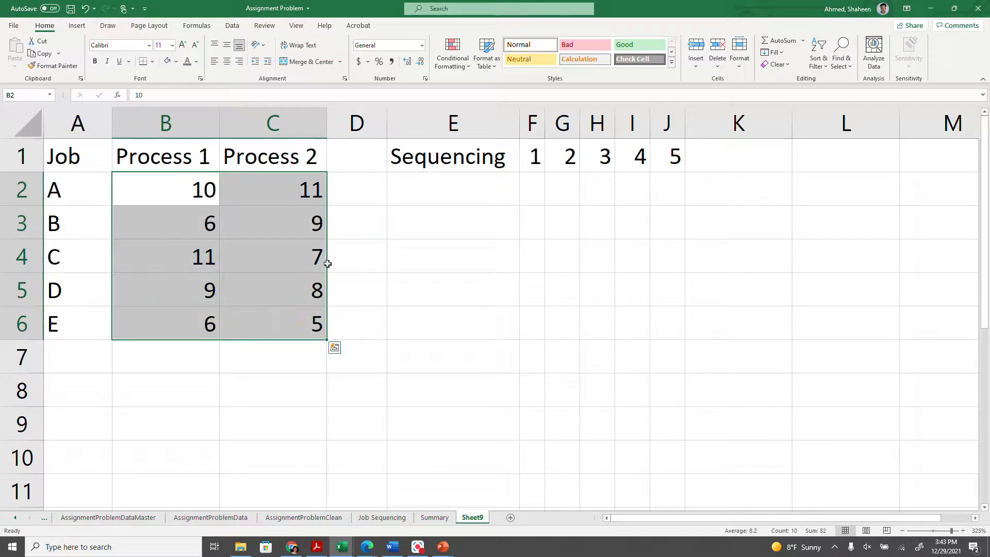
pyautogui.click(308, 324)
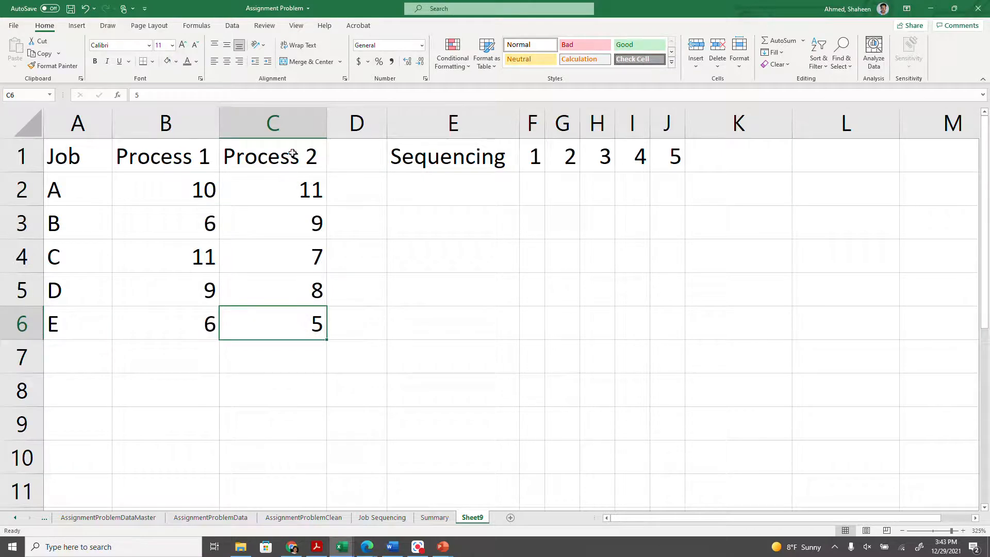
pyautogui.click(294, 121)
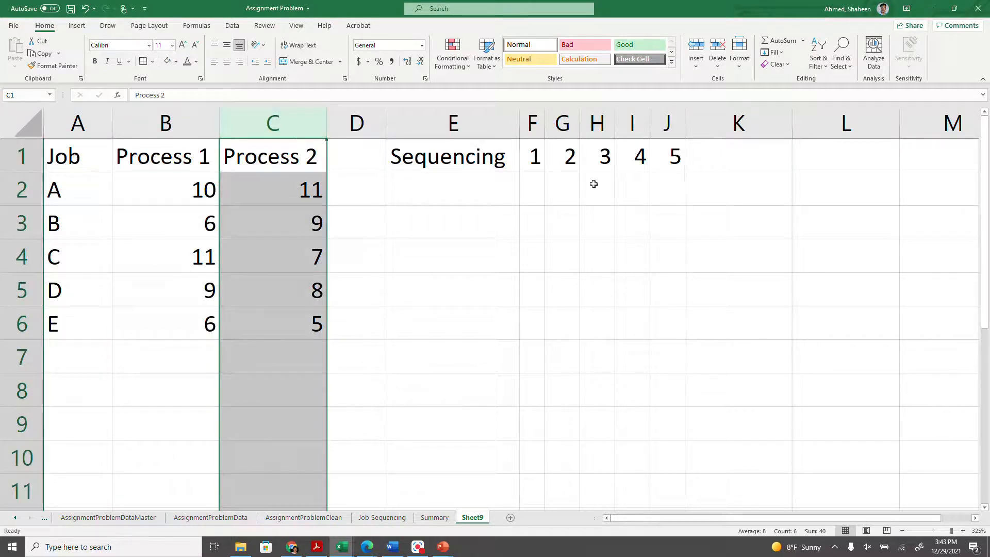
pyautogui.click(680, 182)
pyautogui.write('E')
pyautogui.press('Return')
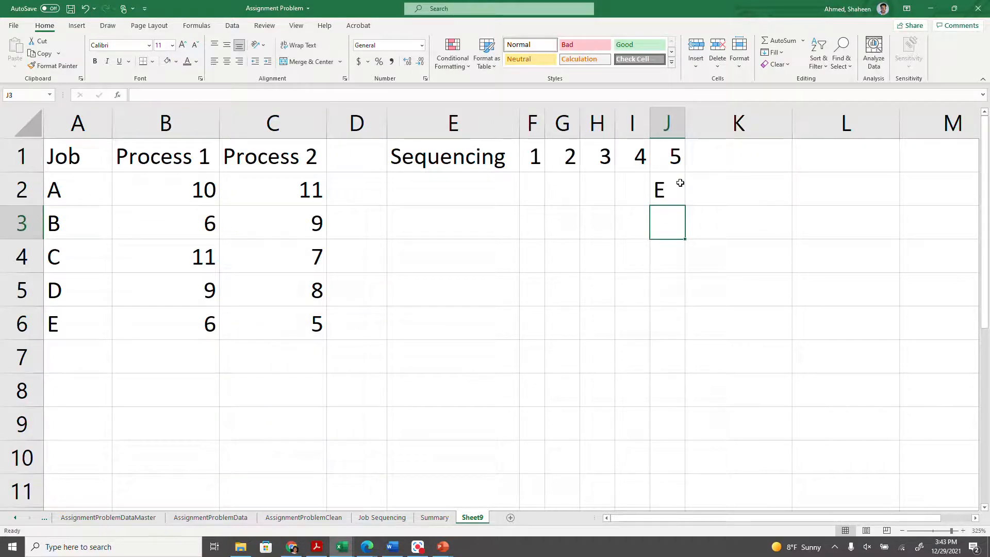
# - Grey out the font of job E's entire row 6 to mark it as scheduled
pyautogui.click(22, 323)
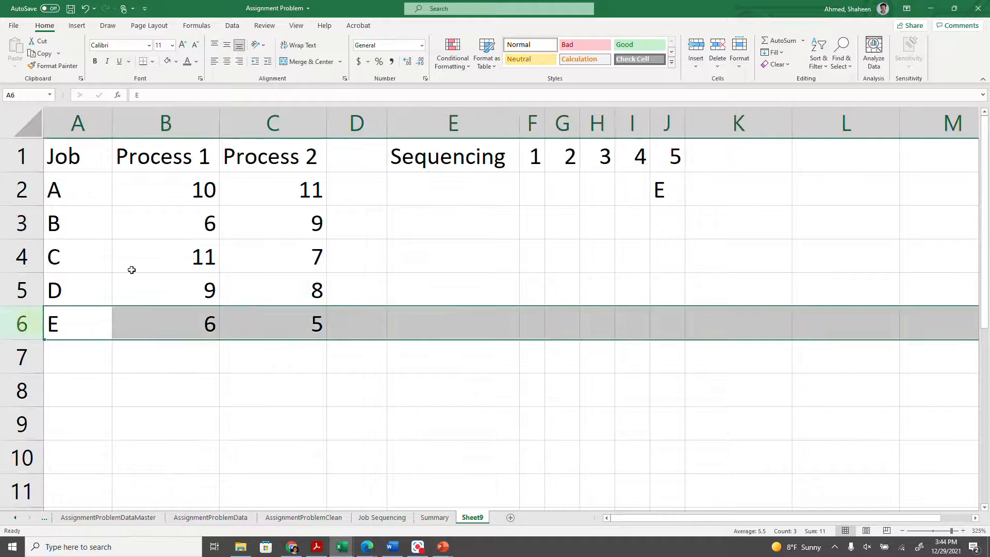
pyautogui.click(187, 63)
pyautogui.click(262, 333)
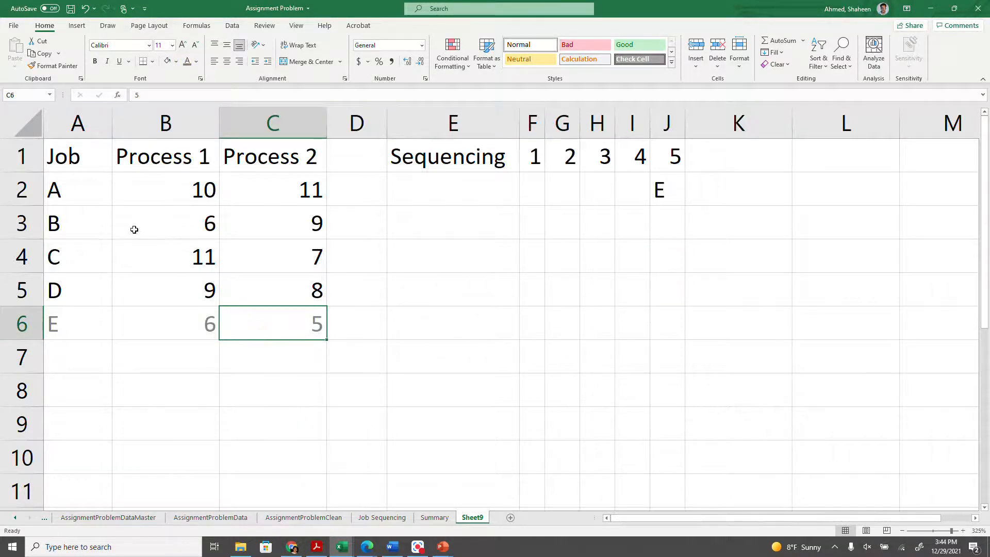
# - Enter job B under position 1 in F2 and grey out the font of its data in A3:C3
pyautogui.moveTo(77, 223); pyautogui.dragTo(266, 224)
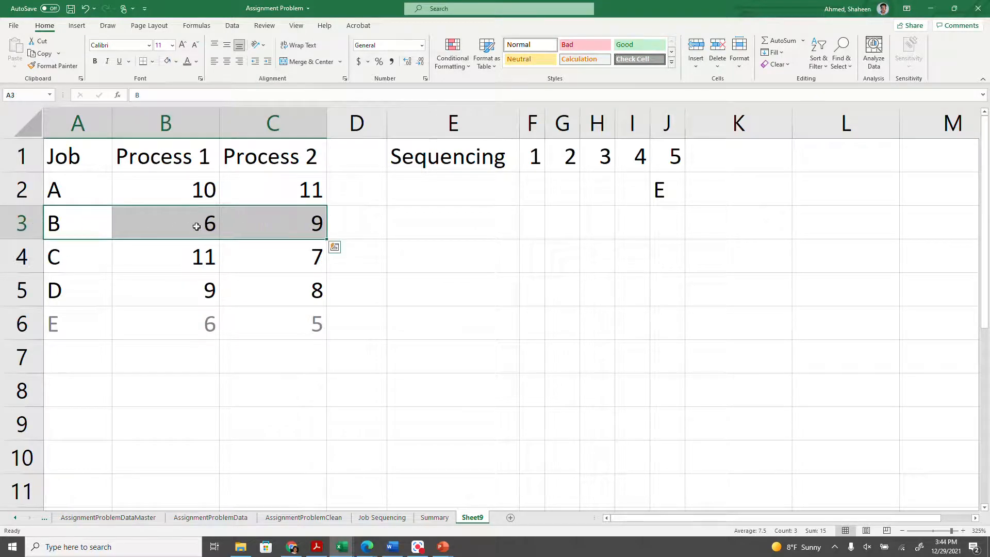
pyautogui.click(532, 194)
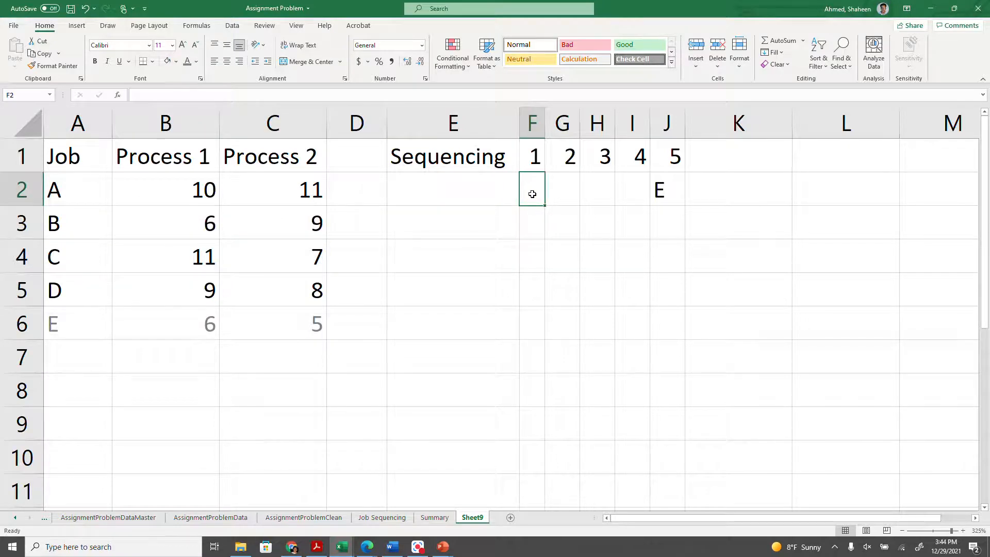
pyautogui.write('B')
pyautogui.press('Return')
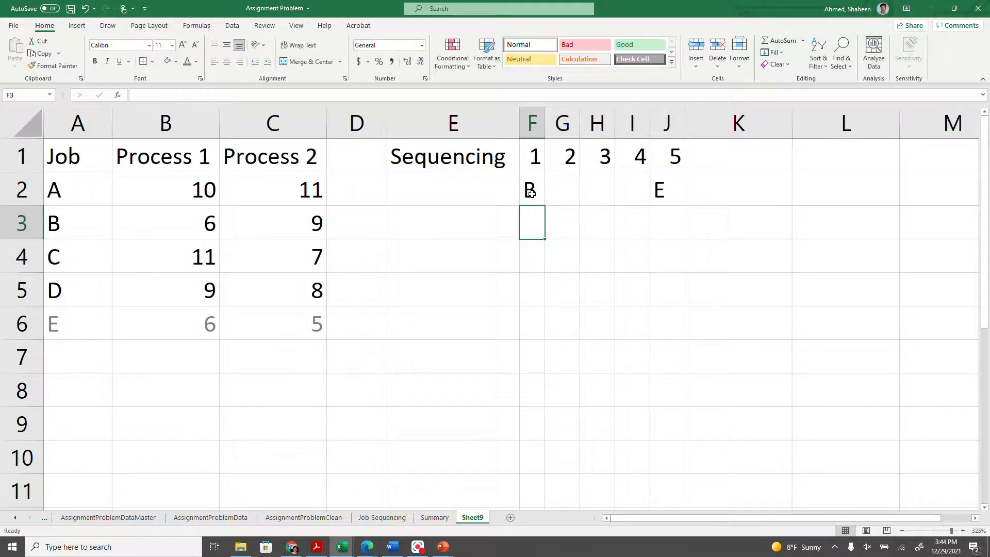
pyautogui.moveTo(98, 226); pyautogui.dragTo(287, 226)
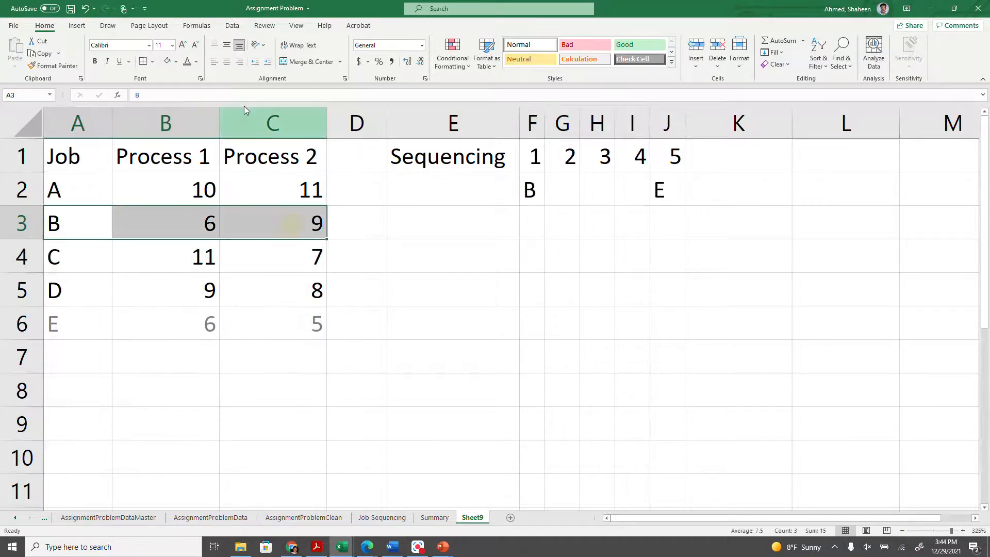
pyautogui.click(187, 62)
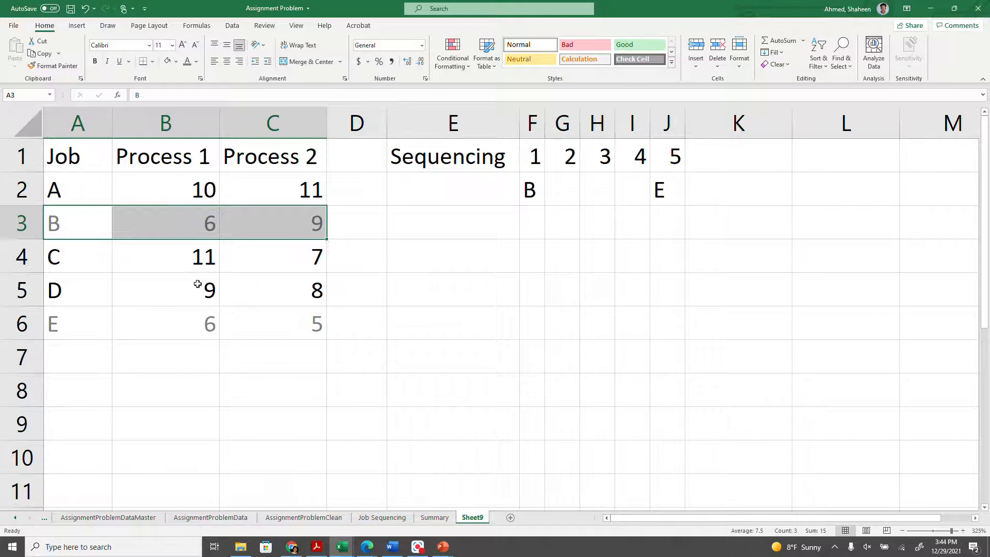
# - Enter job C under position 4 in I2 and grey out the font of its data in A4:C4
pyautogui.moveTo(71, 263); pyautogui.dragTo(269, 253)
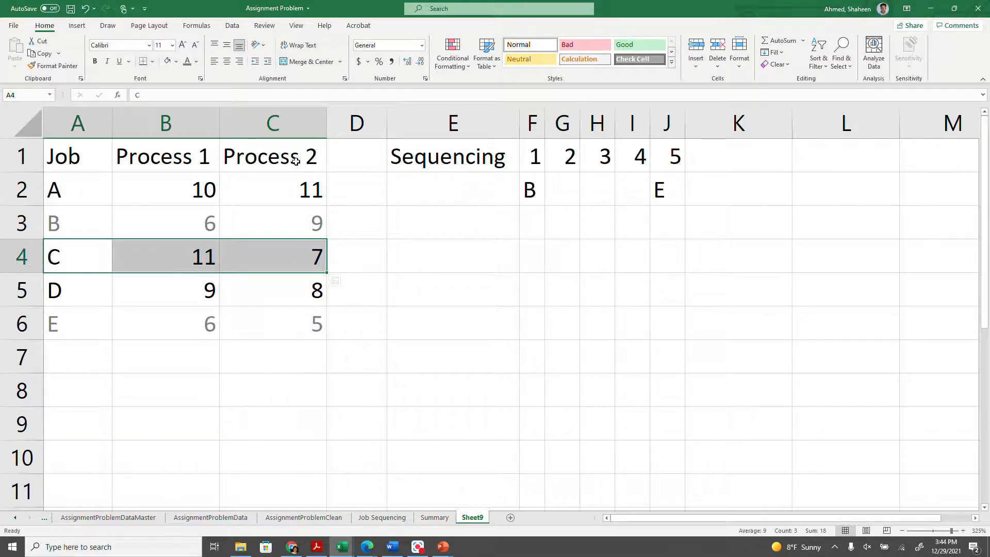
pyautogui.click(626, 187)
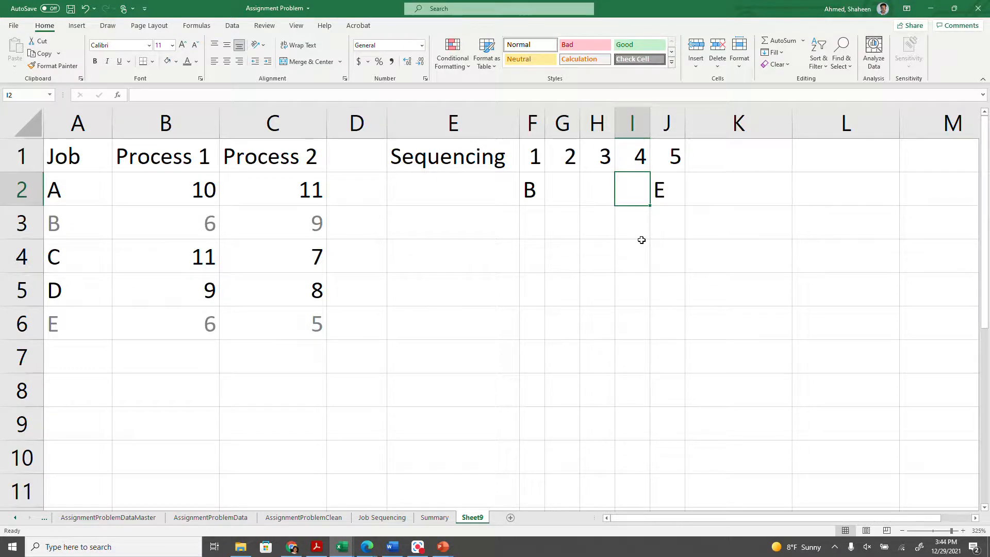
pyautogui.write('C')
pyautogui.press('Return')
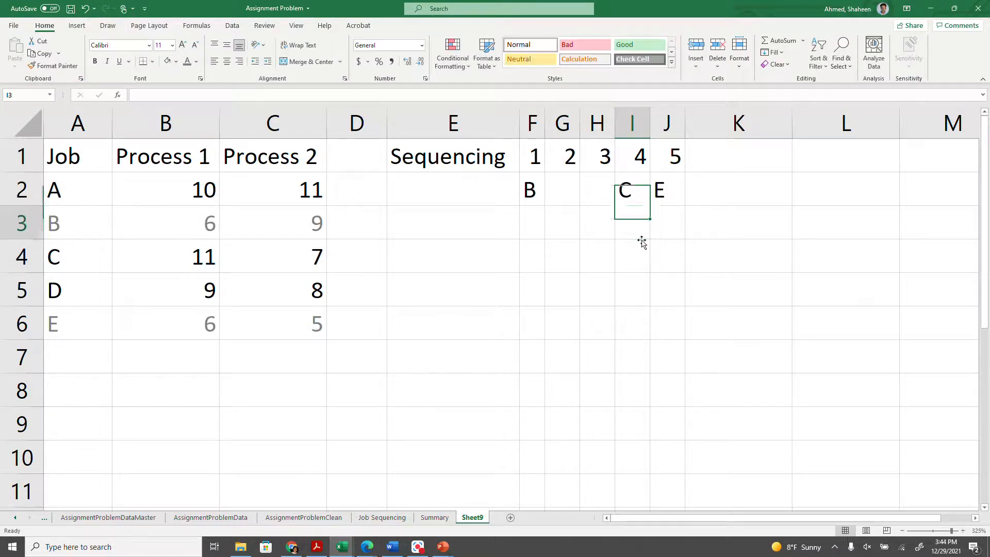
pyautogui.moveTo(110, 245); pyautogui.dragTo(316, 269)
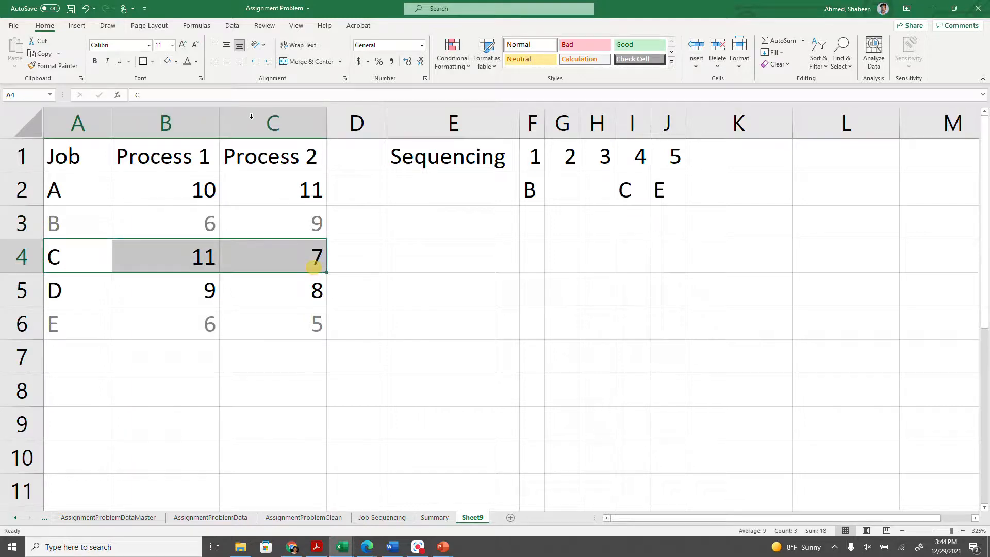
pyautogui.click(188, 62)
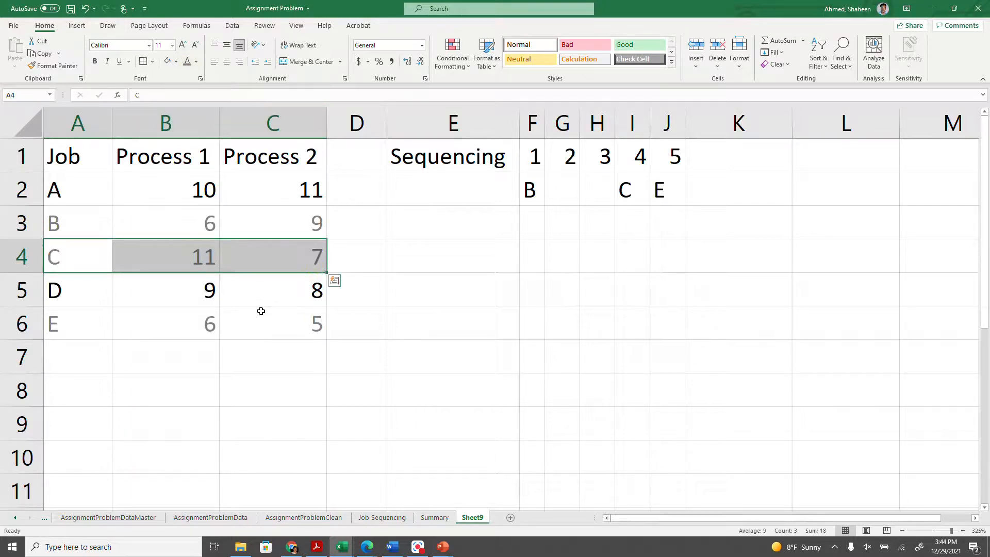
# - Compare job D's process times in row 5 and enter D under position 3 in H2
pyautogui.moveTo(90, 295); pyautogui.dragTo(283, 287)
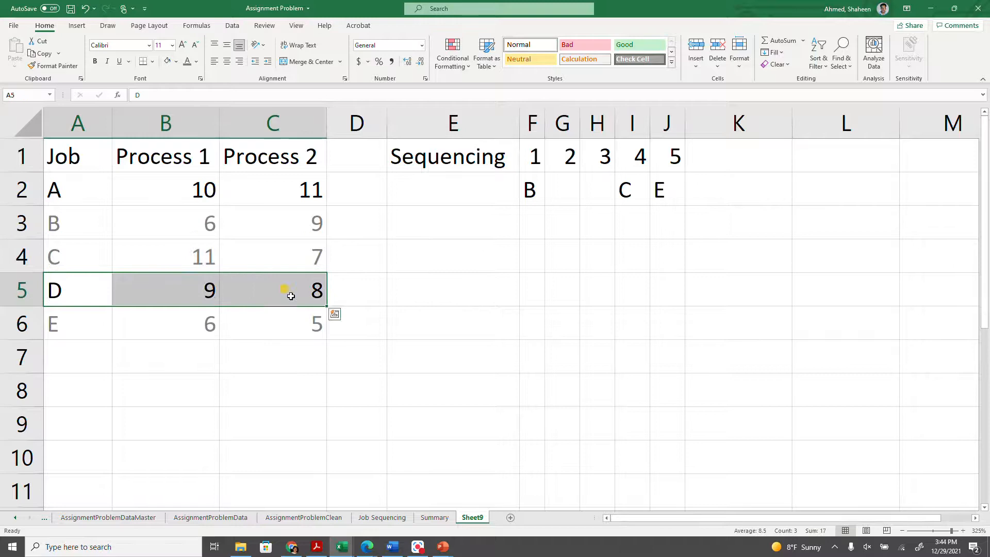
pyautogui.click(313, 300)
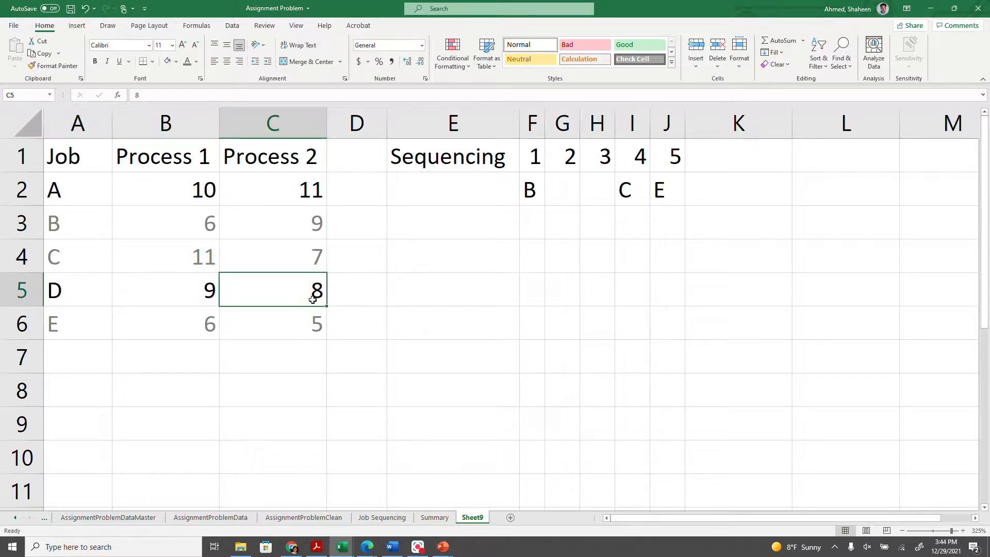
pyautogui.click(597, 192)
pyautogui.write('D')
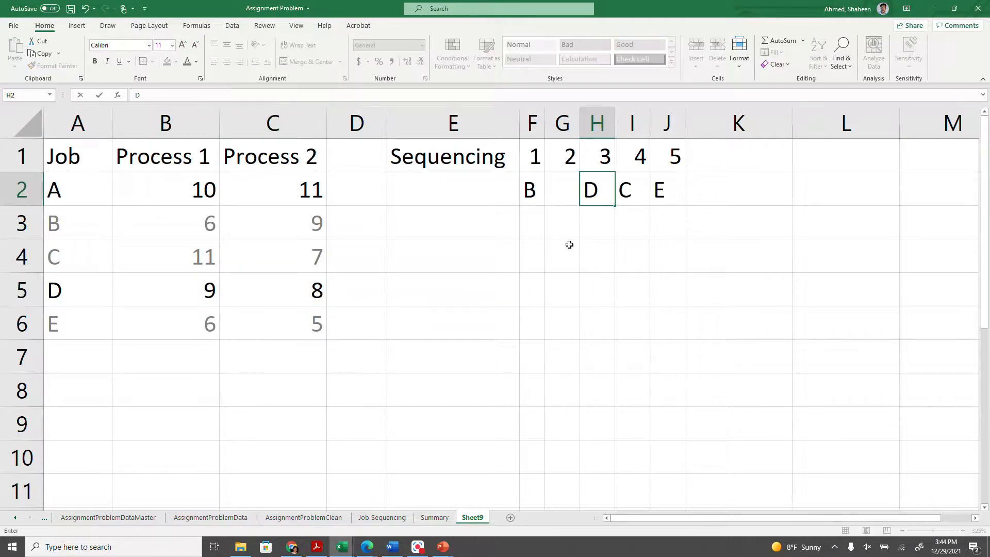
pyautogui.click(569, 244)
# - Enter the remaining job, A, under position 2 in G2 to complete the sequence
pyautogui.click(567, 189)
pyautogui.write('A')
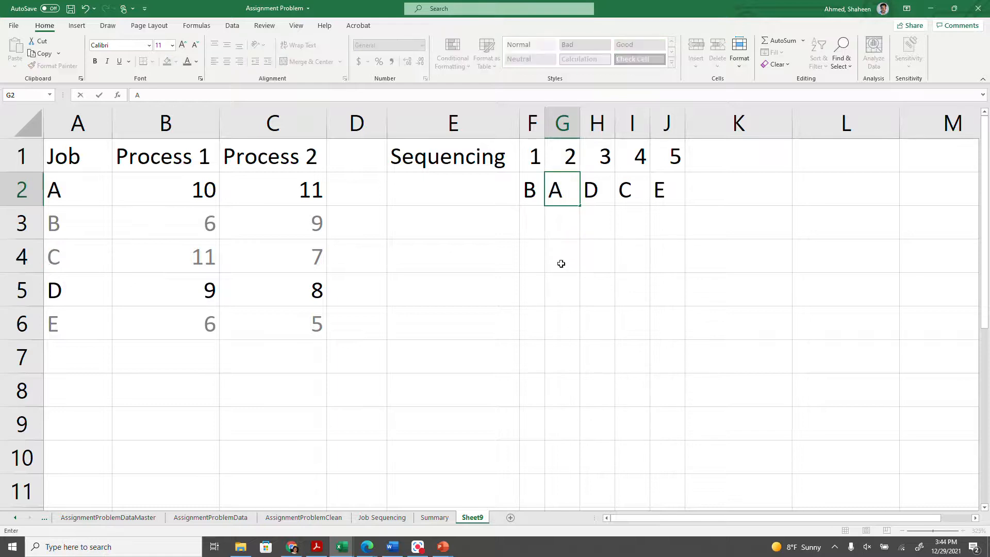
pyautogui.click(561, 288)
pyautogui.click(465, 234)
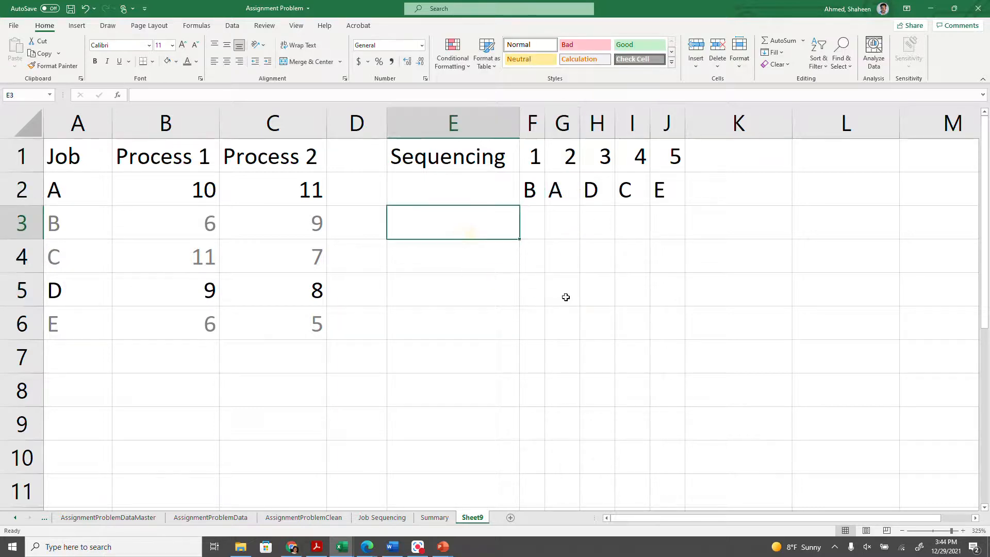
# - Label E3 as Process 1 and E4 as Process 2 below the job sequence
pyautogui.write('t')
pyautogui.press('BackSpace')
pyautogui.write('pROCESSING')
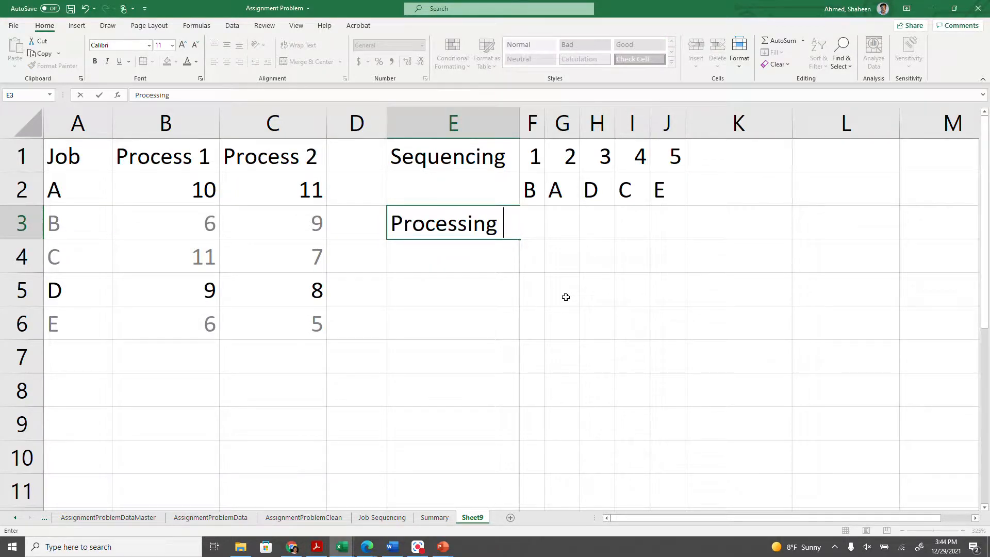
pyautogui.press('BackSpace')
pyautogui.press('BackSpace')
pyautogui.press('BackSpace')
pyautogui.press('BackSpace')
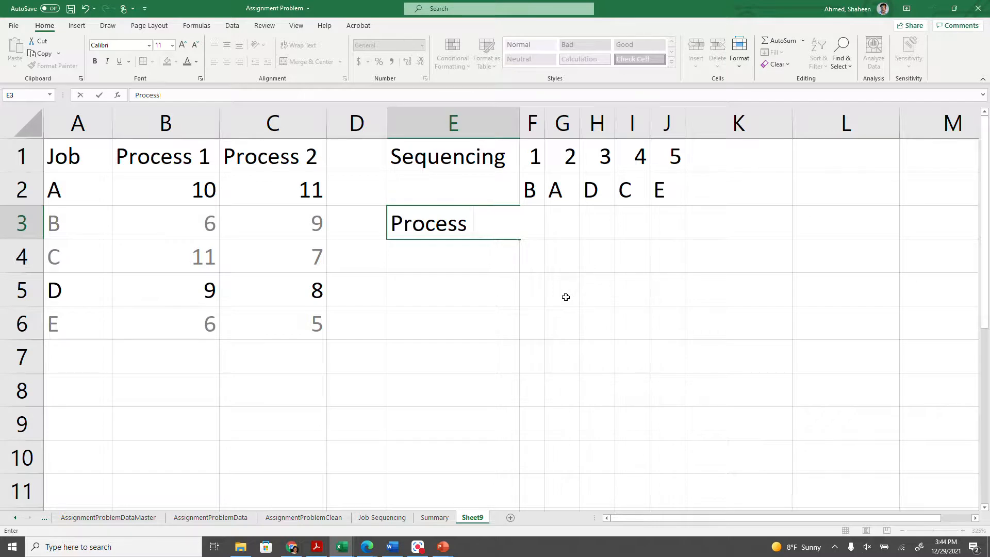
pyautogui.write('1')
pyautogui.press('Return')
pyautogui.write('Process ')
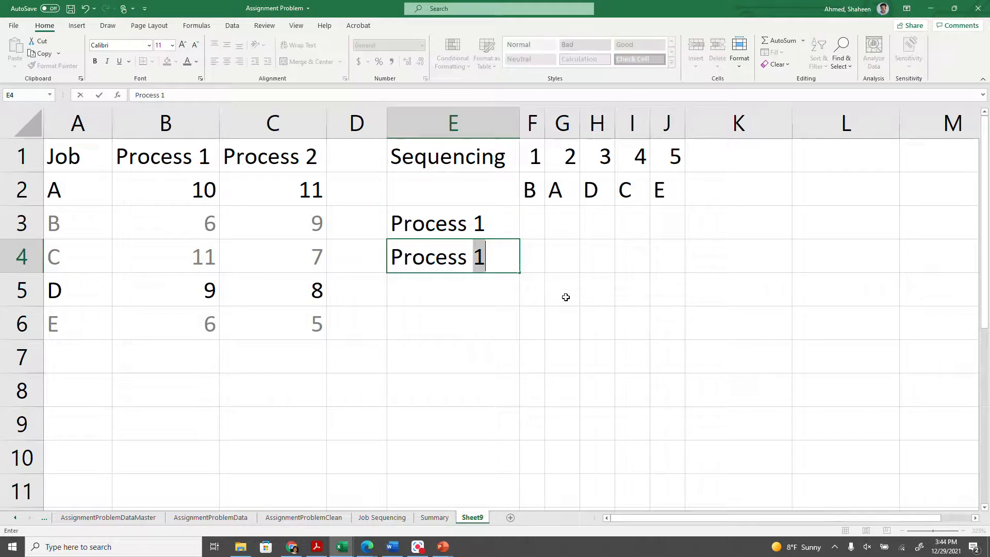
pyautogui.write('2')
pyautogui.press('Return')
# - Begin a VLOOKUP formula in F3 with F2 as the lookup value and A2:C6 as the table range
pyautogui.press('Right')
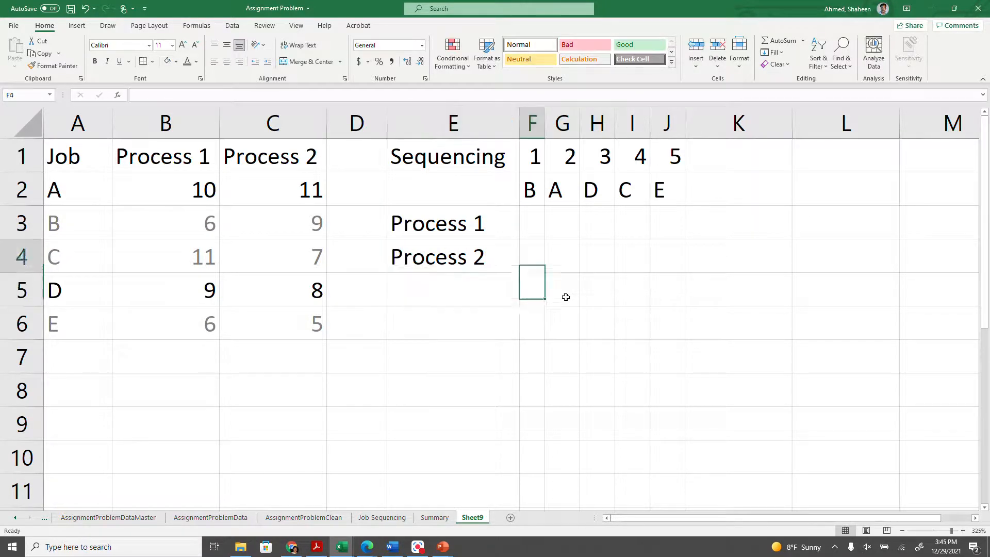
pyautogui.press('Up')
pyautogui.press('Up')
pyautogui.write('=vlookup')
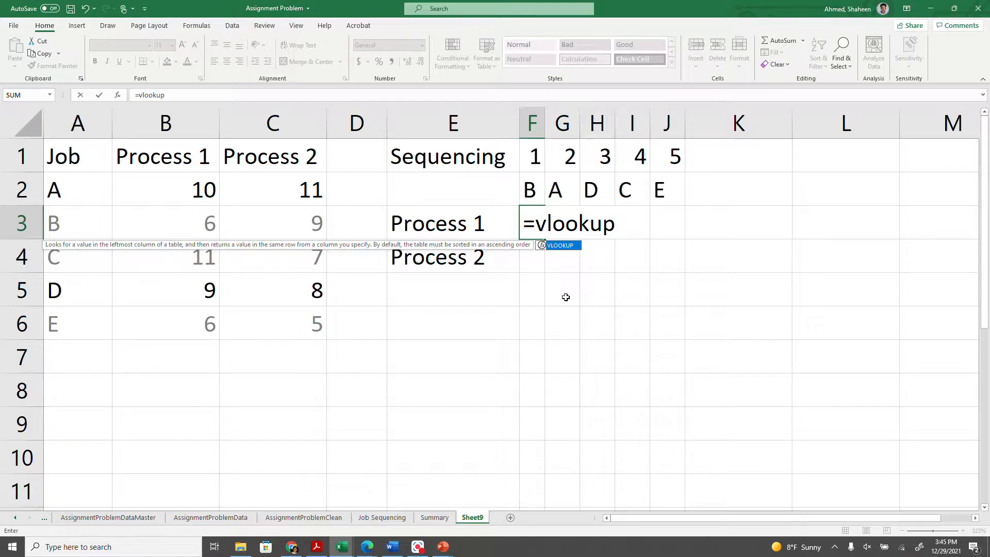
pyautogui.write('(')
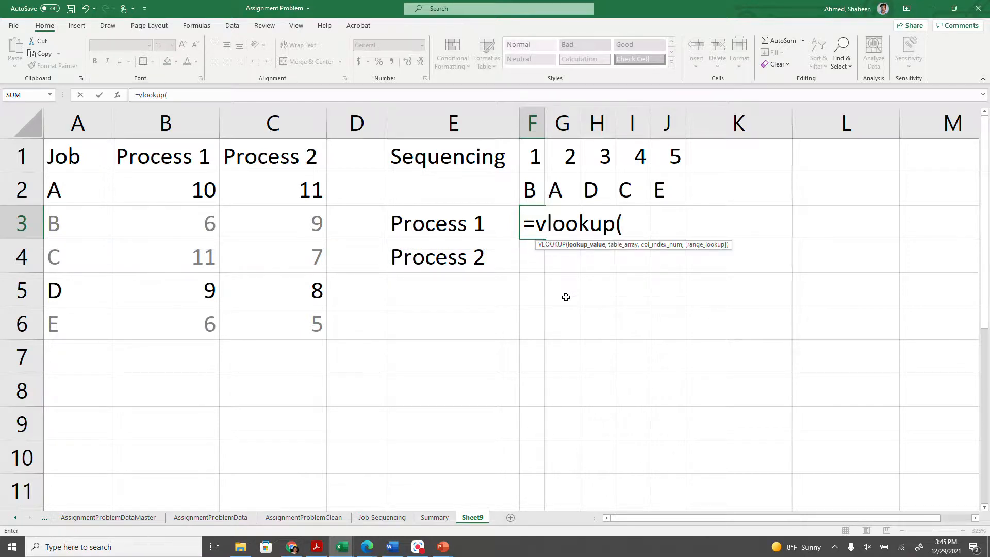
pyautogui.click(533, 189)
pyautogui.write(',')
pyautogui.moveTo(52, 189); pyautogui.dragTo(283, 317)
# - Make the table range in F3's VLOOKUP absolute as $A$2:$C$6 and complete the formula with column index 2
pyautogui.click(668, 222)
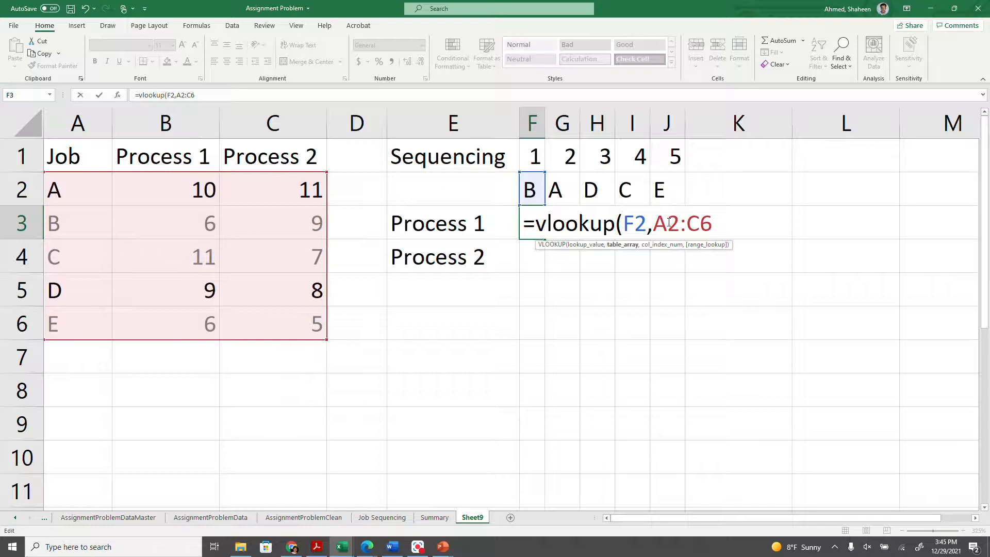
pyautogui.press('F4')
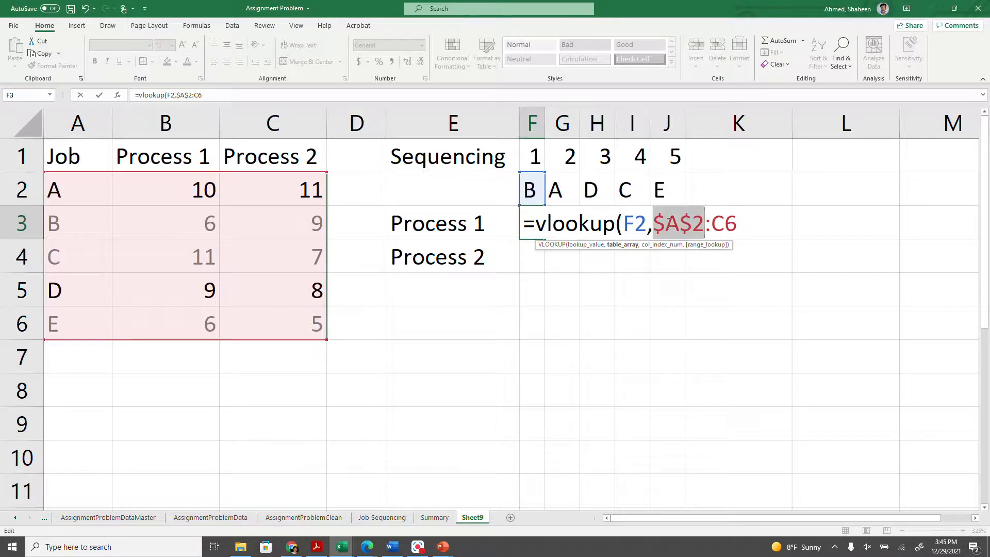
pyautogui.press('Right')
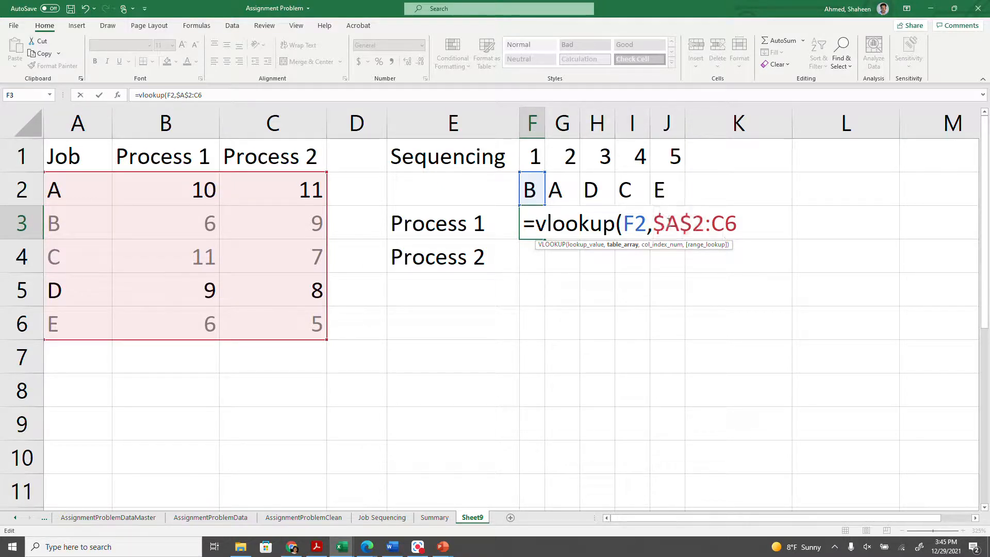
pyautogui.press('F4')
pyautogui.press('Right')
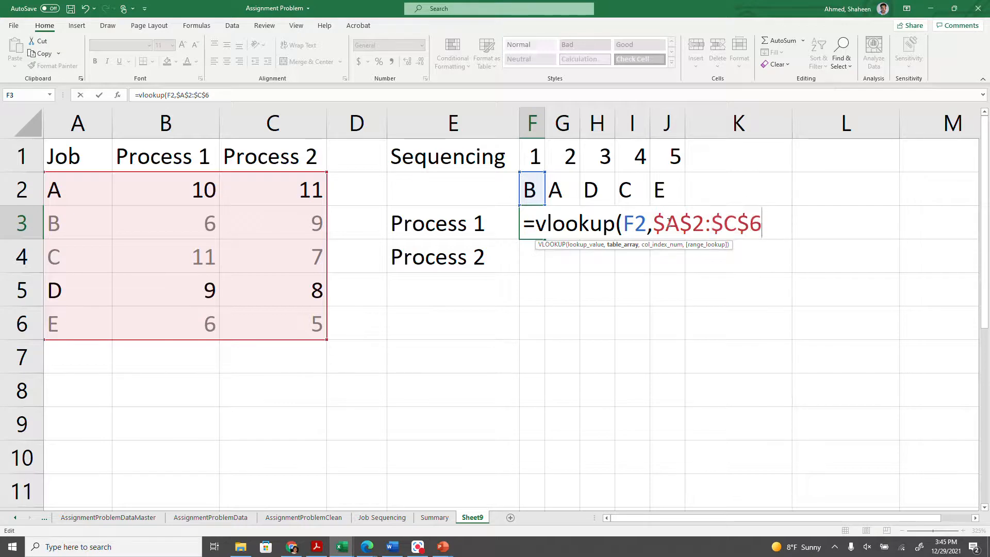
pyautogui.write(',')
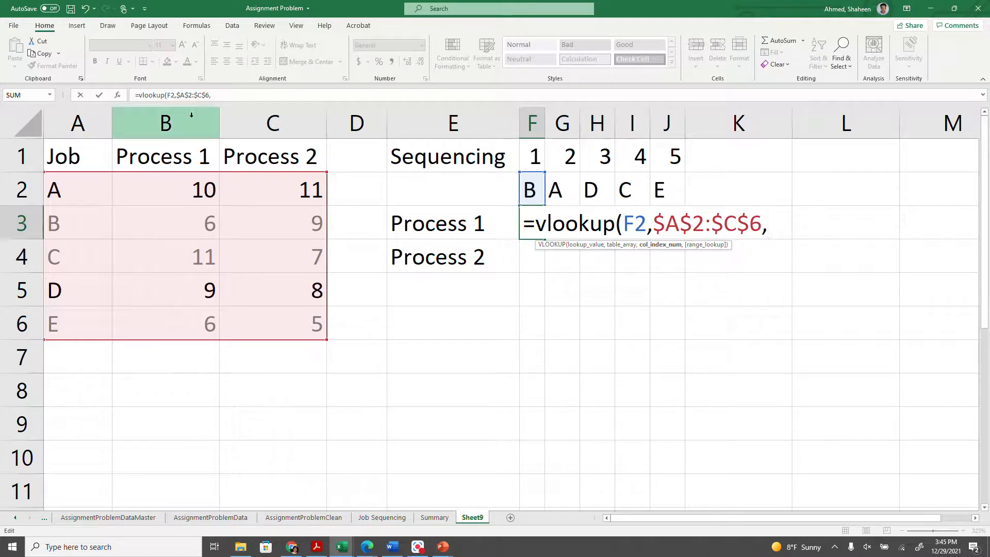
pyautogui.write('2')
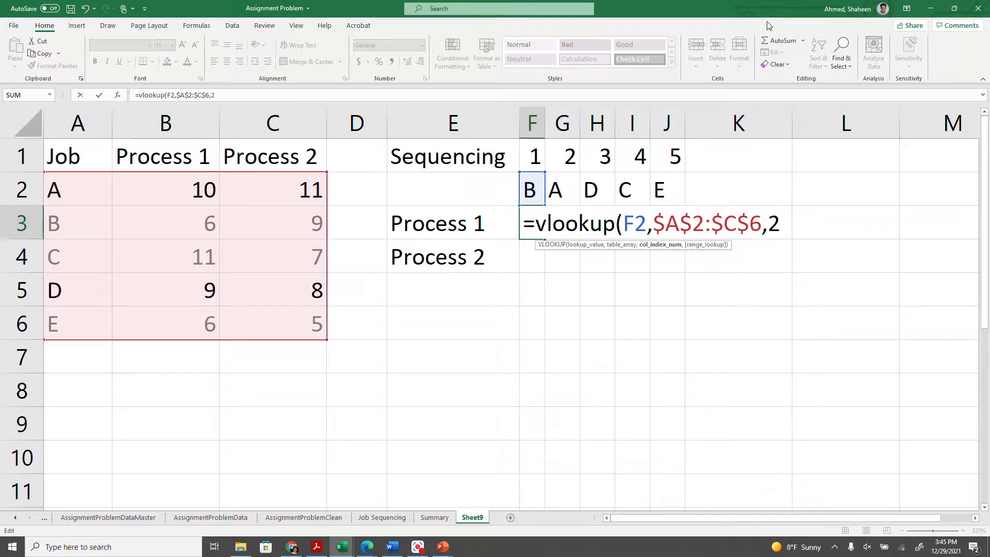
pyautogui.write(')')
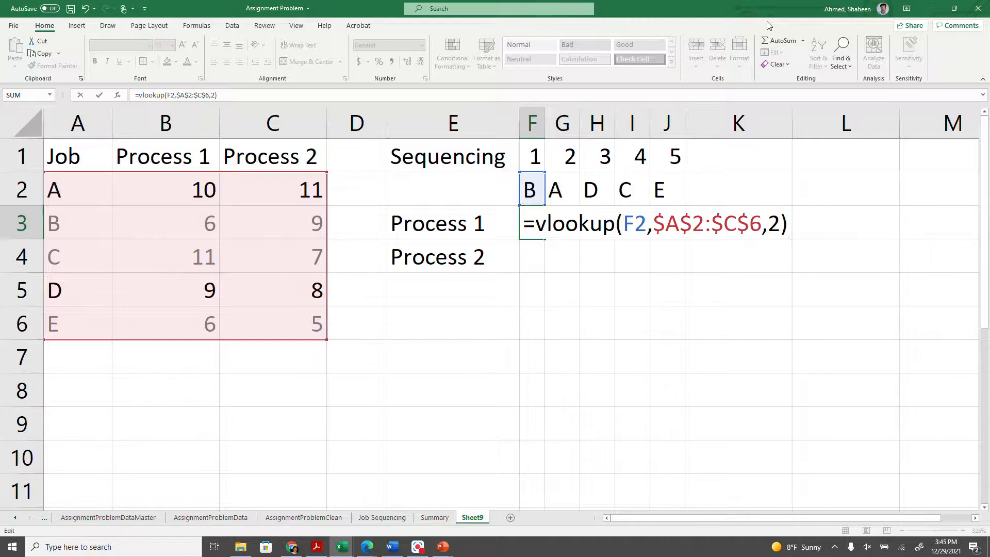
pyautogui.press('Return')
# - Fill the Process 1 lookup formula from F3 across to J3
pyautogui.click(538, 227)
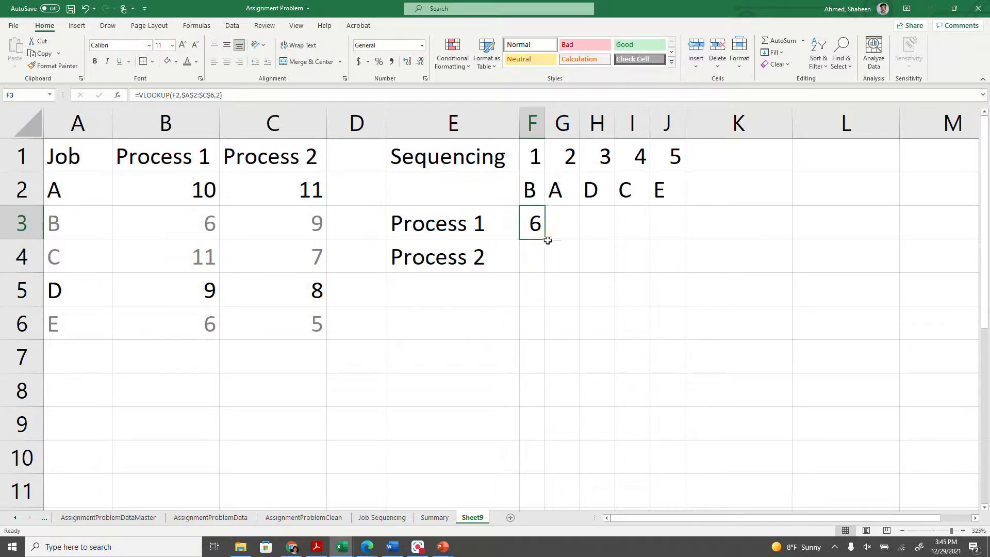
pyautogui.moveTo(545, 238); pyautogui.dragTo(678, 225)
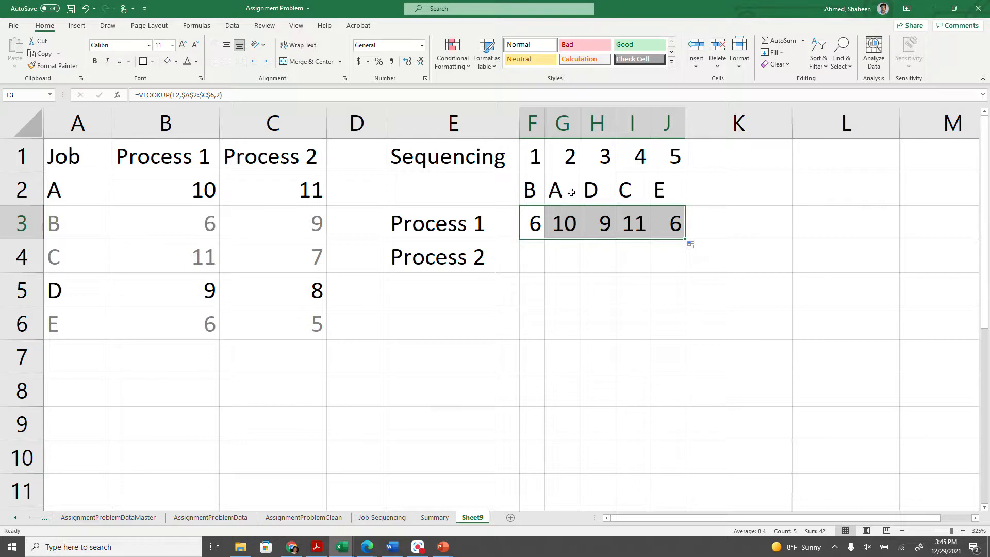
# - Examine the Process 1 times in row 3 against the sequenced jobs in row 2
pyautogui.click(531, 224)
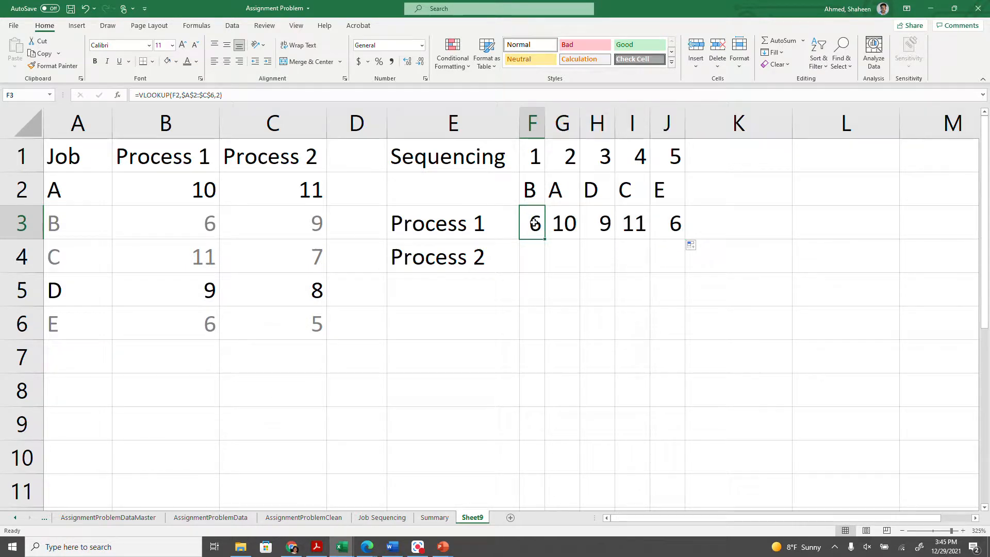
pyautogui.click(530, 192)
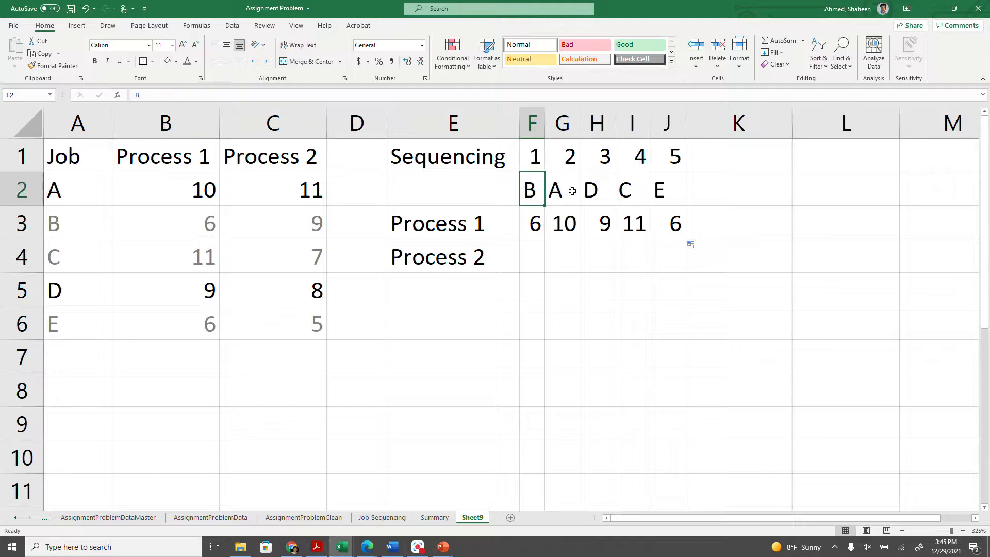
pyautogui.click(557, 191)
pyautogui.click(591, 192)
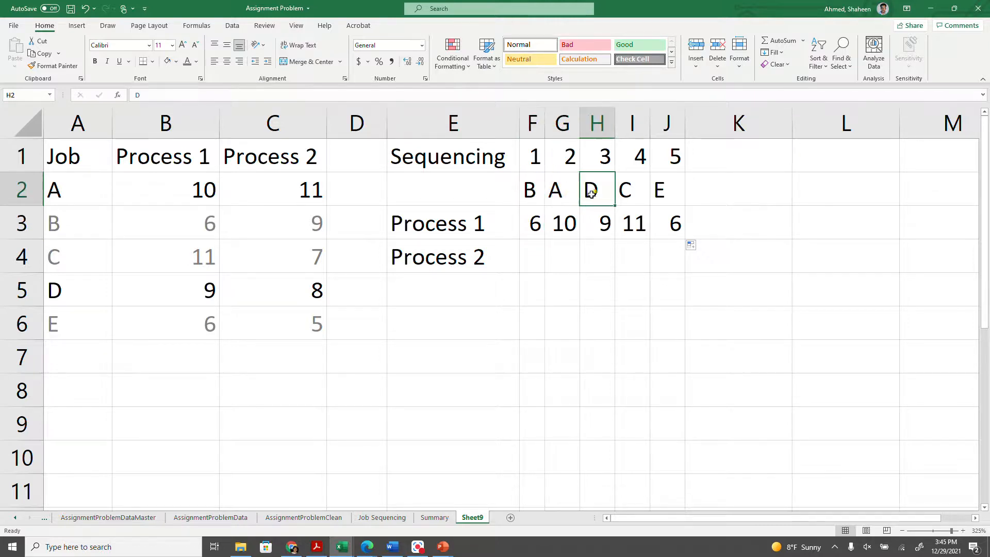
pyautogui.click(561, 222)
pyautogui.click(590, 224)
pyautogui.click(652, 224)
# - Change G3 to the cumulative formula =F3+VLOOKUP(G2,$A$2:$C$6,2)
pyautogui.click(556, 225)
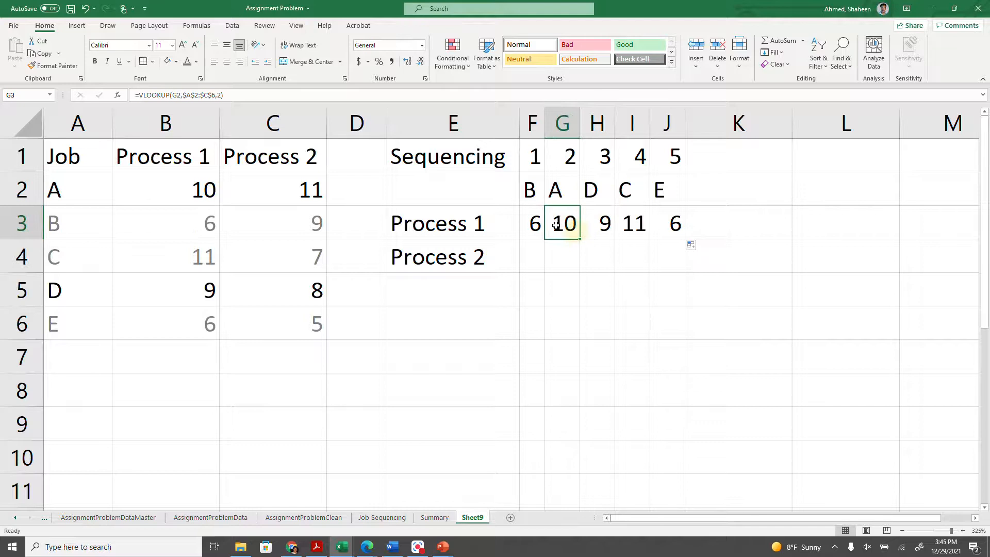
pyautogui.doubleClick(556, 224)
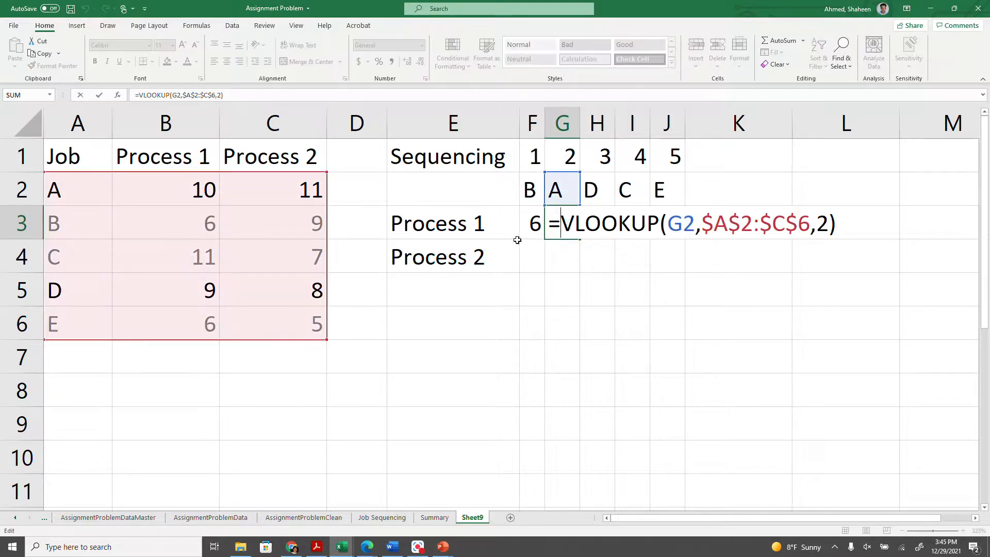
pyautogui.click(532, 224)
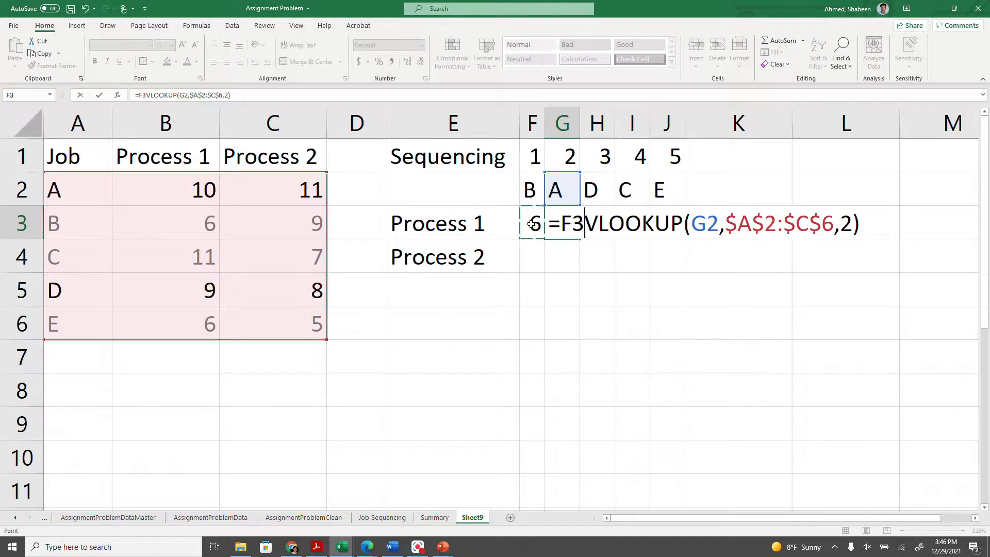
pyautogui.write('6+')
pyautogui.press('BackSpace')
pyautogui.press('BackSpace')
pyautogui.write('+')
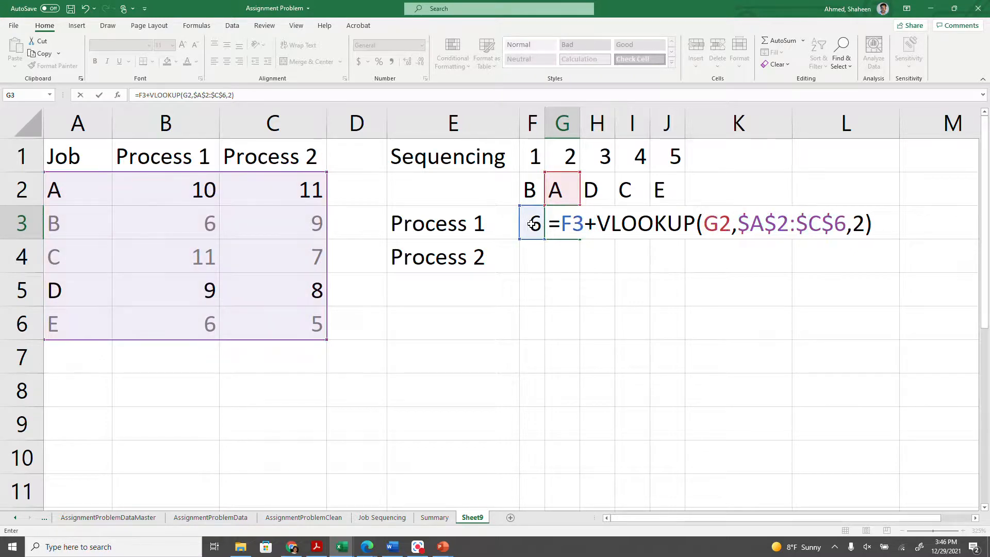
pyautogui.press('Return')
# - Fill the cumulative Process 1 formula from G3 across to J3 and fit the widths of columns E to J
pyautogui.click(547, 235)
pyautogui.moveTo(579, 238); pyautogui.dragTo(678, 236)
pyautogui.moveTo(667, 122); pyautogui.dragTo(427, 131)
pyautogui.click(686, 125)
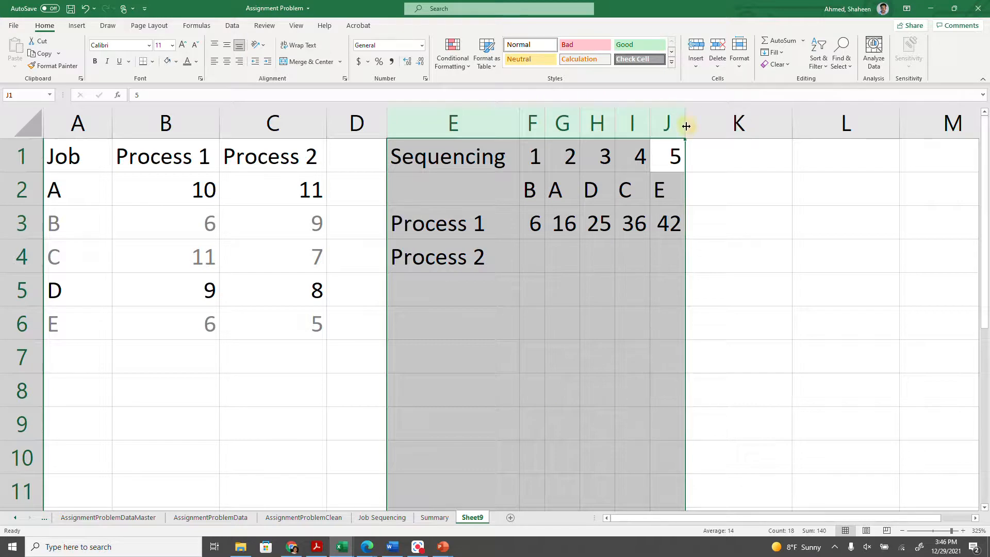
pyautogui.moveTo(679, 190); pyautogui.dragTo(554, 192)
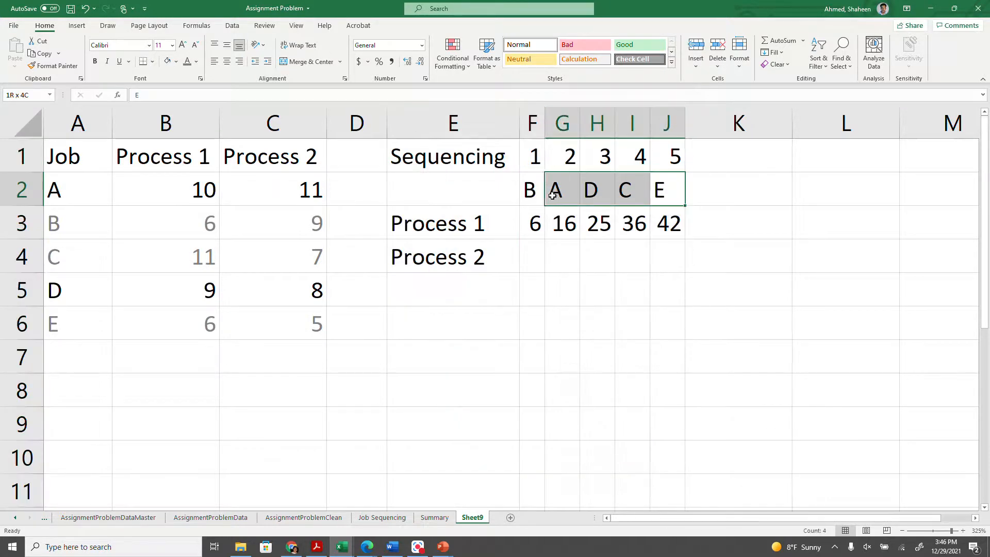
pyautogui.click(693, 214)
# - Begin a VLOOKUP formula in F4 with F2 as the lookup value and A2:C6 as the table range
pyautogui.click(531, 260)
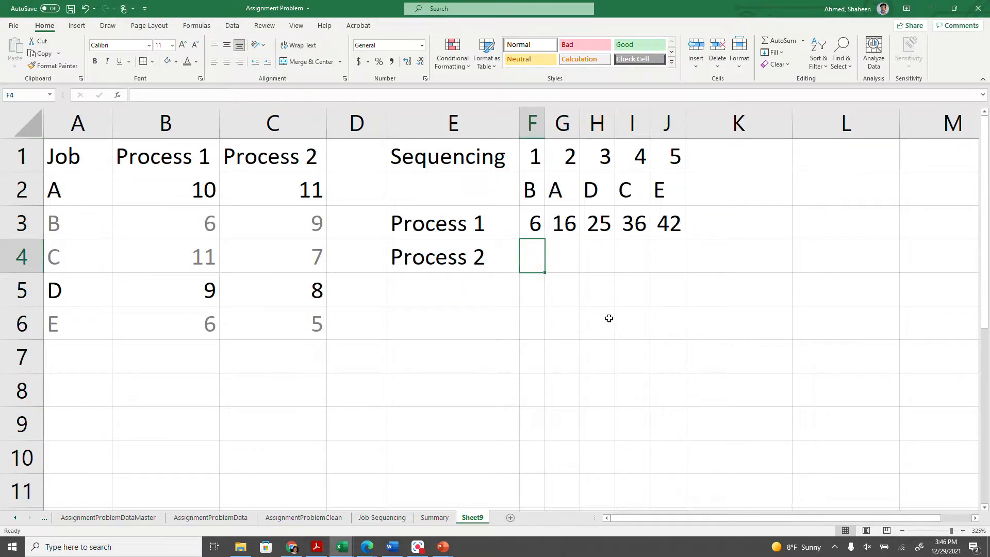
pyautogui.write('=vlookup')
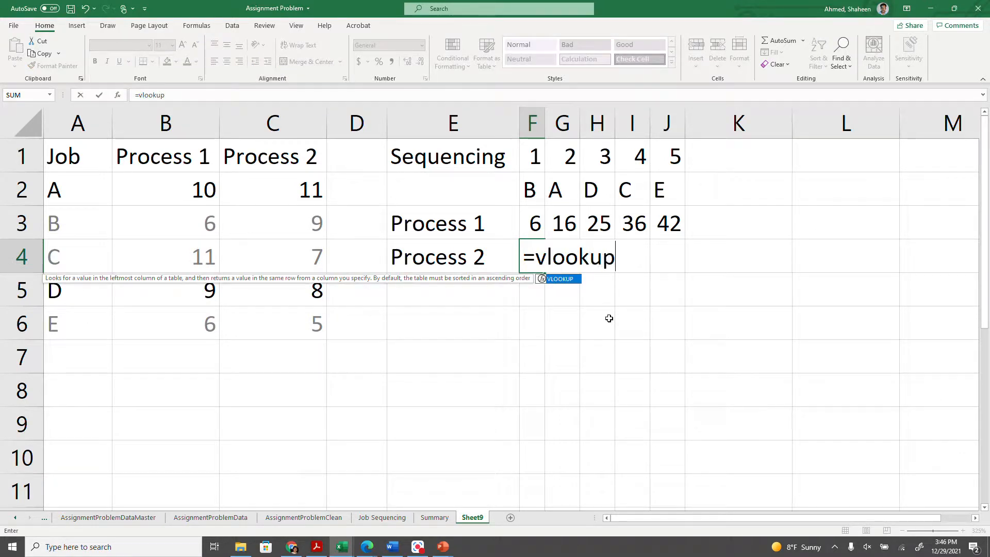
pyautogui.write('(')
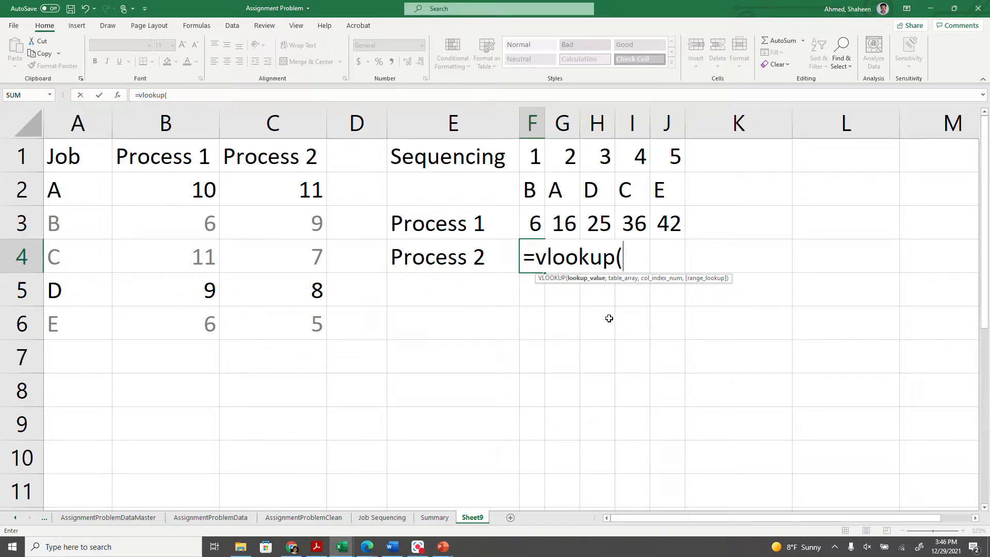
pyautogui.click(529, 190)
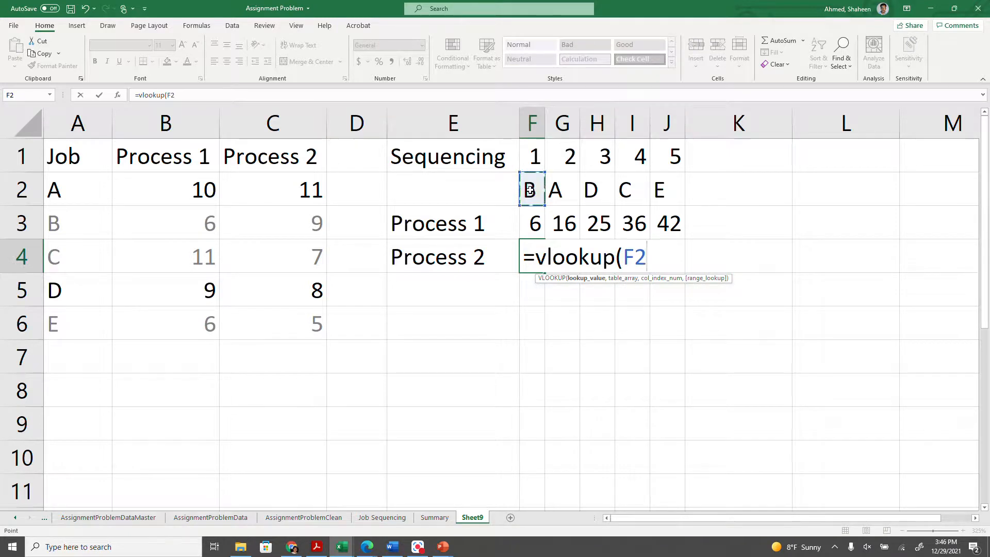
pyautogui.write(',')
pyautogui.moveTo(77, 190); pyautogui.dragTo(301, 318)
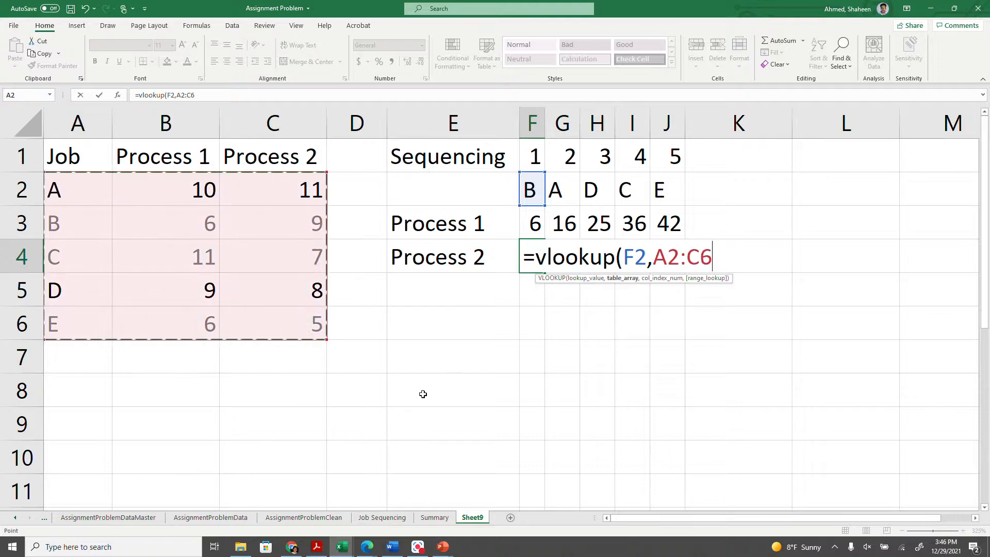
# - Make the table range in F4's VLOOKUP absolute as $A$2:$C$6 and enter the formula without a column index
pyautogui.click(668, 262)
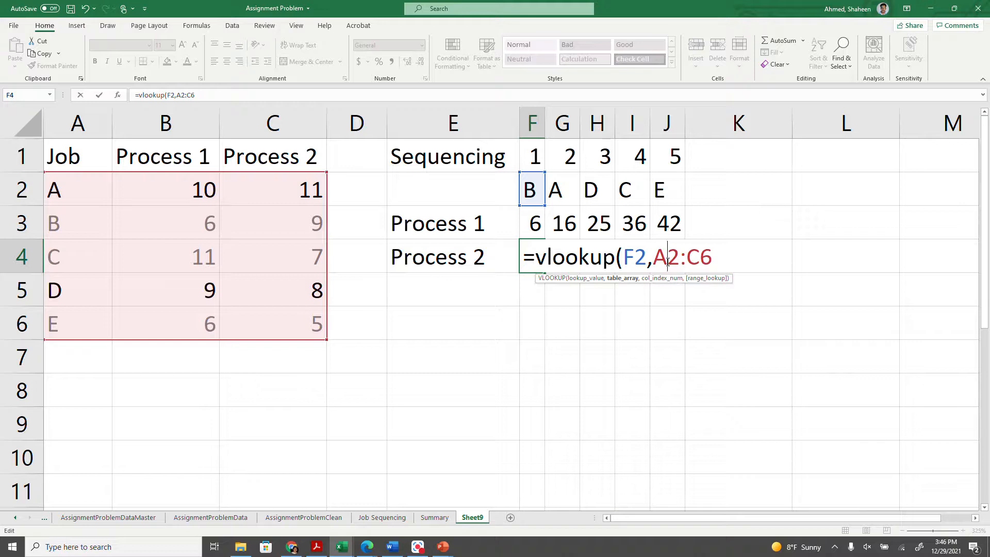
pyautogui.press('F4')
pyautogui.press('Right')
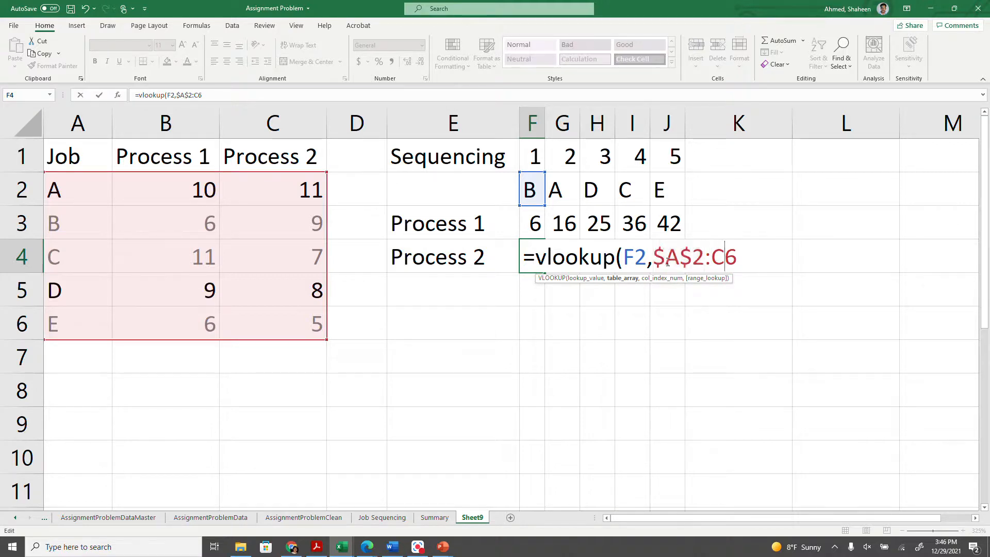
pyautogui.press('F4')
pyautogui.press('Right')
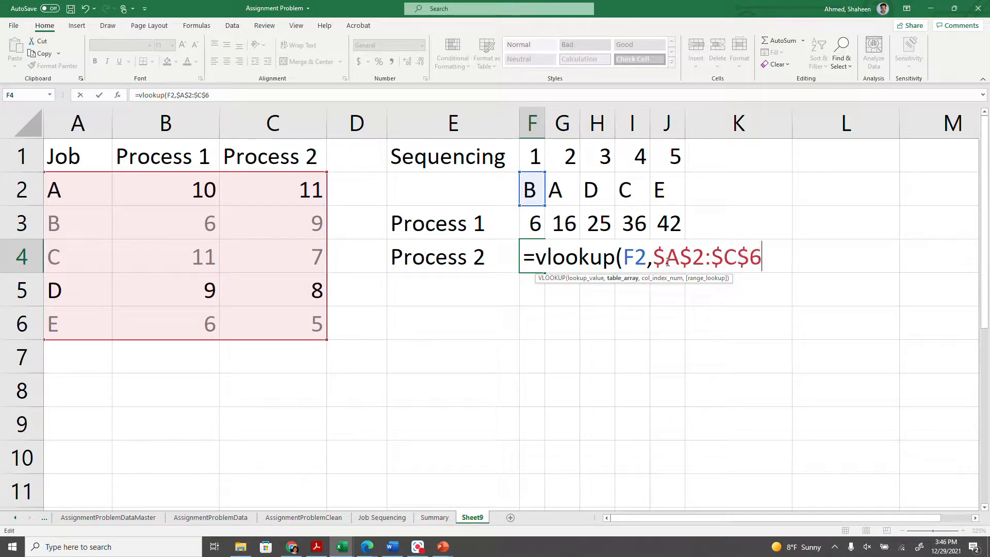
pyautogui.write(',')
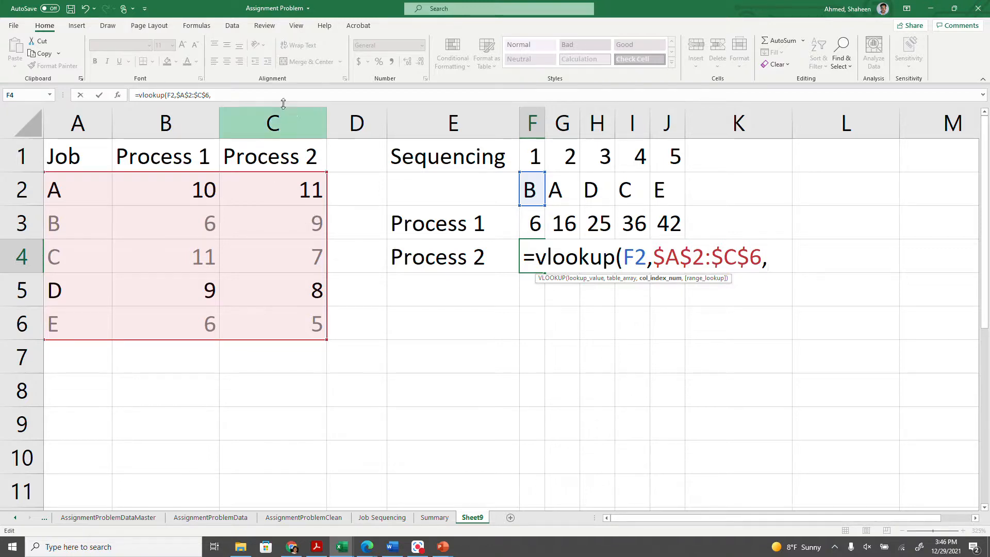
pyautogui.press('Return')
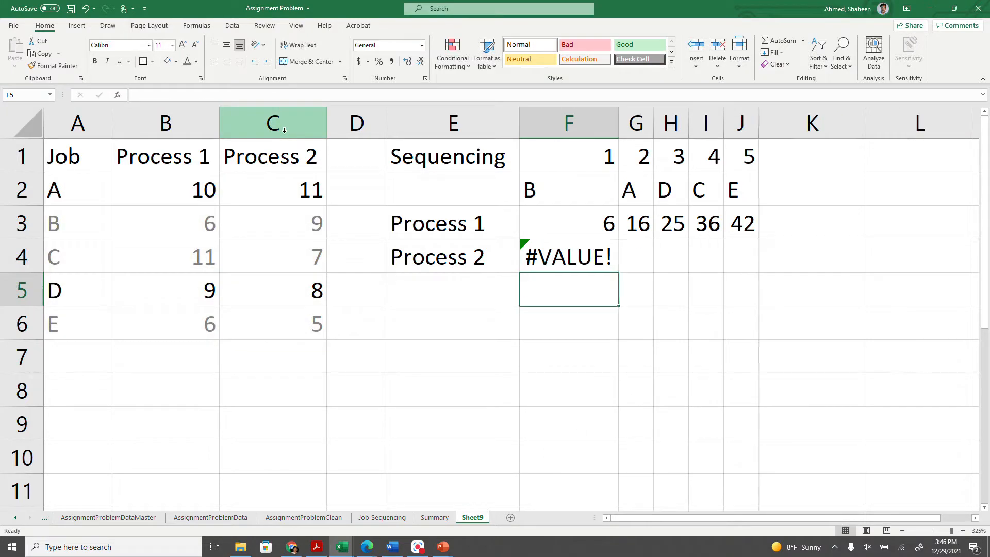
# - Complete F4's VLOOKUP with column index 3 to look up the first job's Process 2 time
pyautogui.doubleClick(577, 255)
pyautogui.click(787, 256)
pyautogui.write('3')
pyautogui.press('Return')
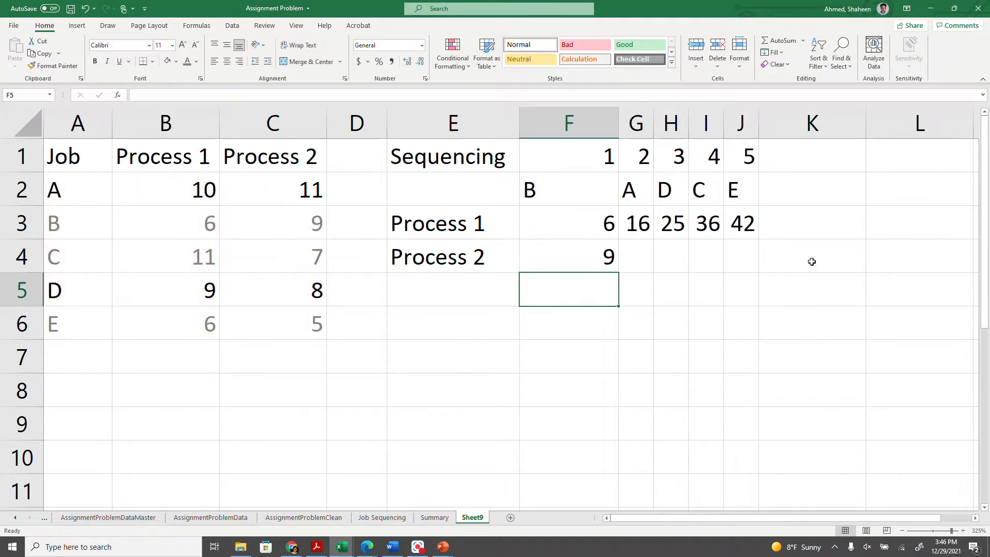
# - Fill the Process 2 VLOOKUP formula from F4 across to J4 and fit the width of column F
pyautogui.click(593, 249)
pyautogui.moveTo(618, 280); pyautogui.dragTo(762, 262)
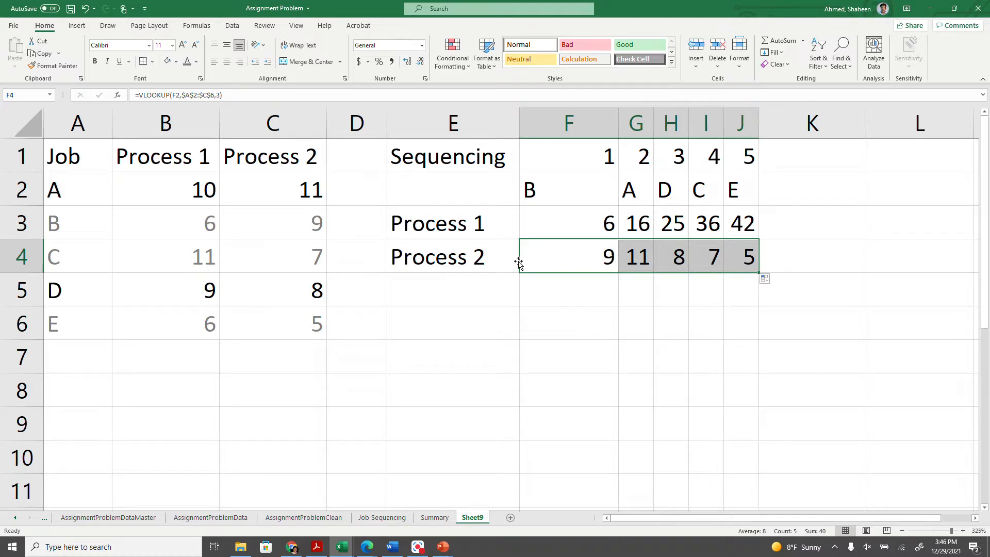
pyautogui.doubleClick(621, 115)
# - Change G4's formula to =MAX(F4,G3)+VLOOKUP(G2,$A$2:$C$6,3) and fill it across to J4
pyautogui.click(566, 259)
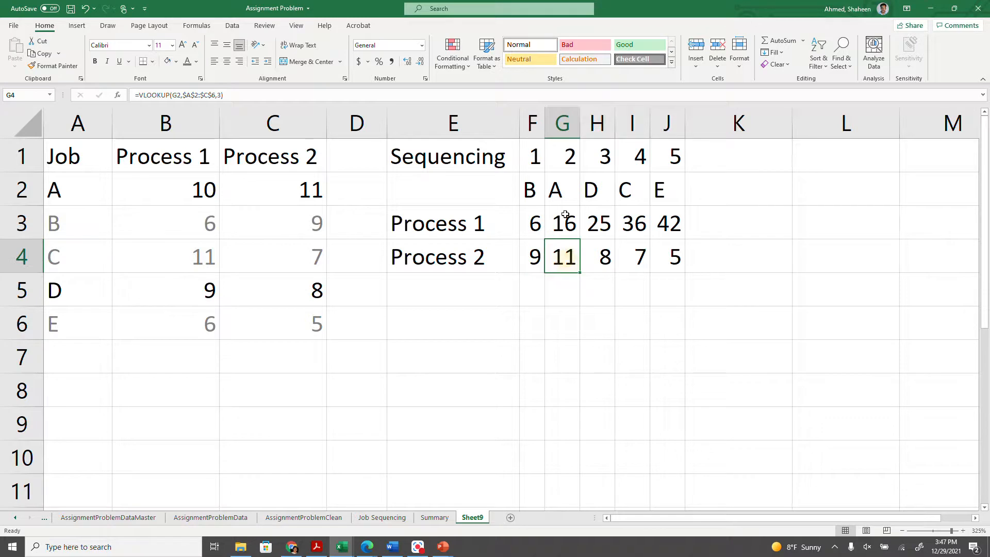
pyautogui.click(559, 187)
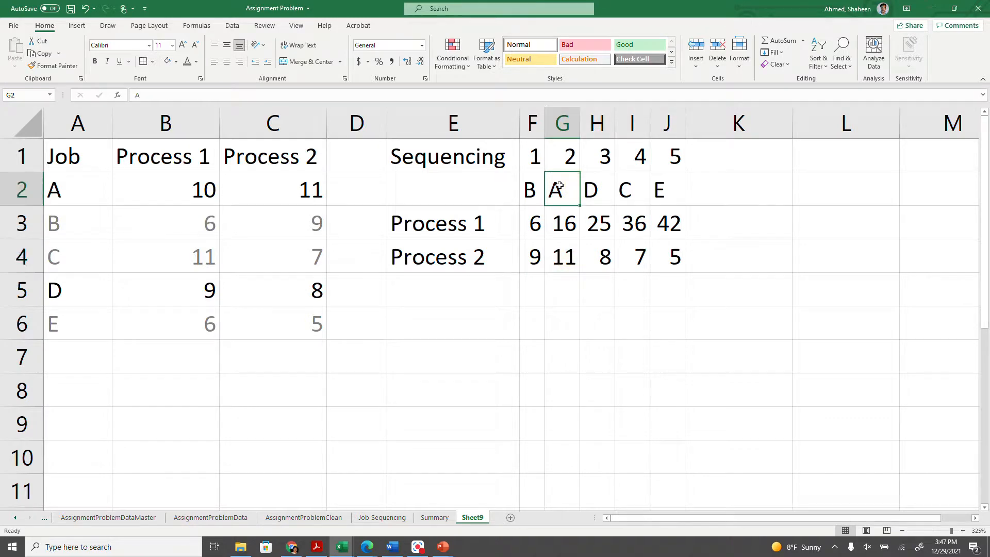
pyautogui.click(563, 254)
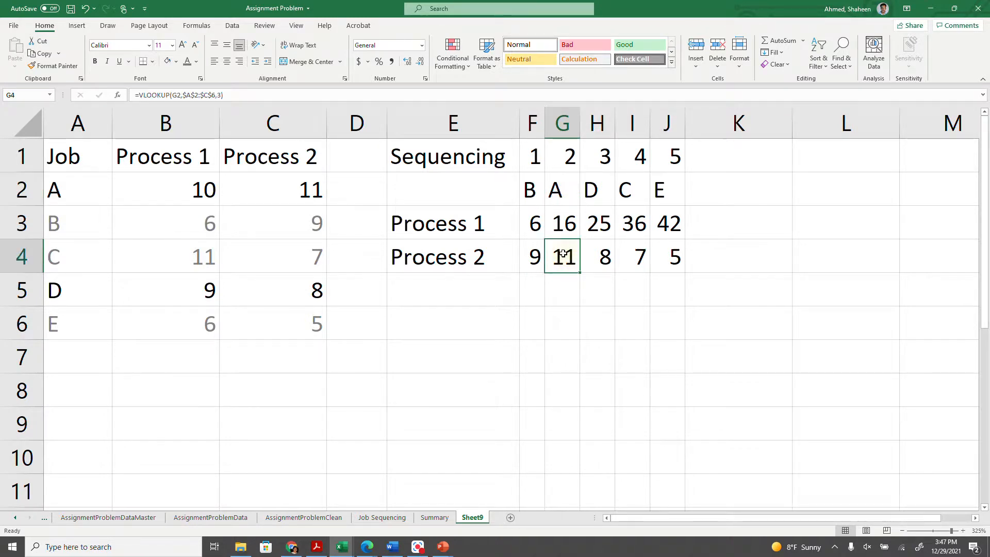
pyautogui.click(287, 189)
pyautogui.click(566, 256)
pyautogui.doubleClick(571, 255)
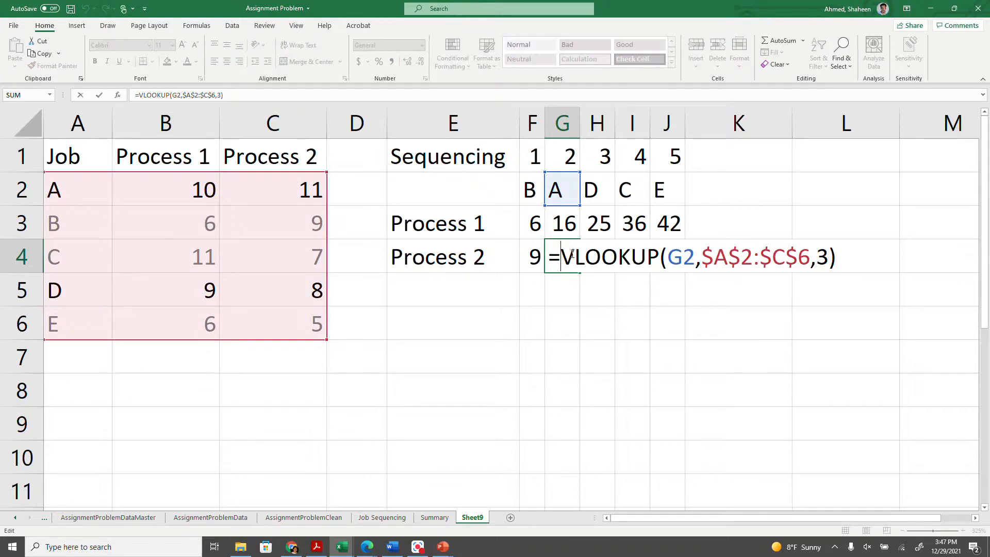
pyautogui.write('max(')
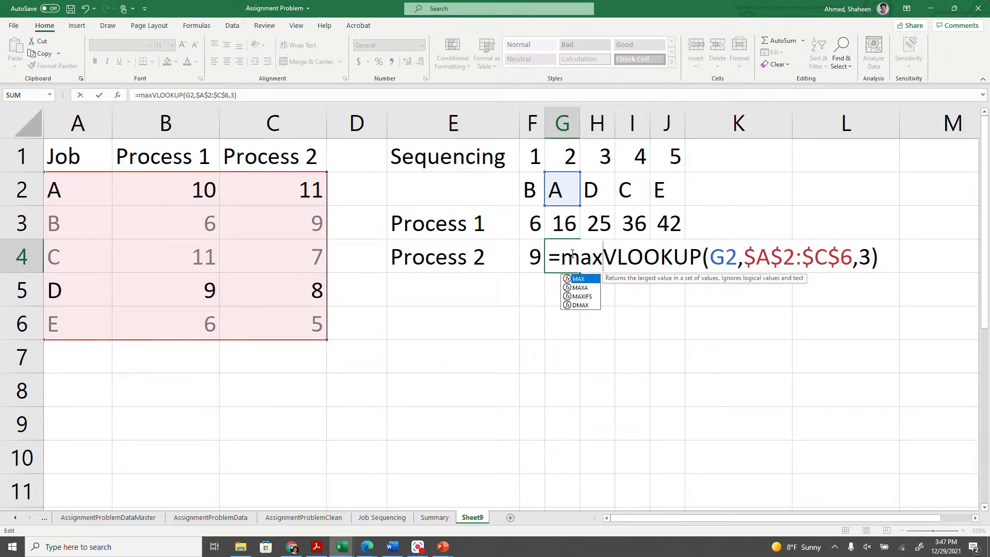
pyautogui.click(535, 253)
pyautogui.write(',')
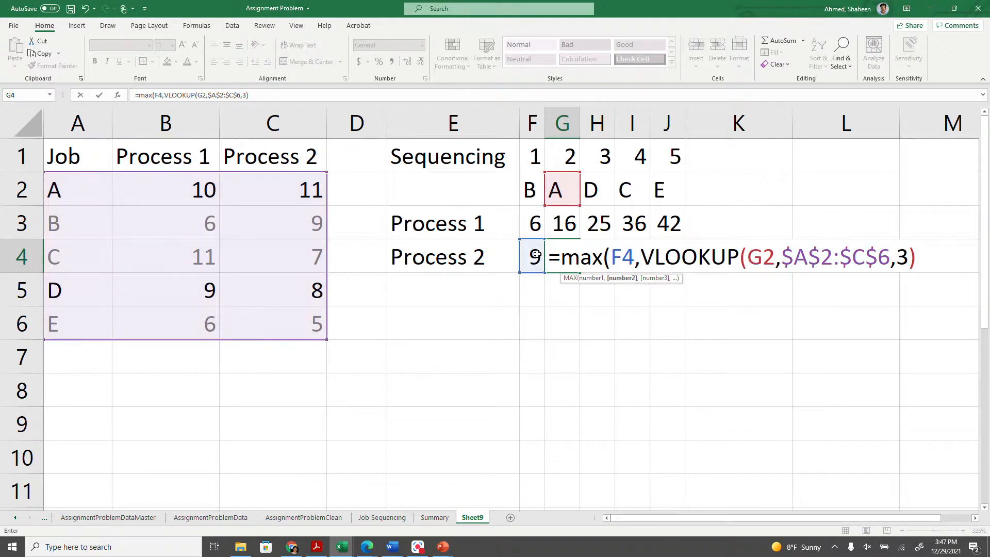
pyautogui.click(564, 223)
pyautogui.write(')+')
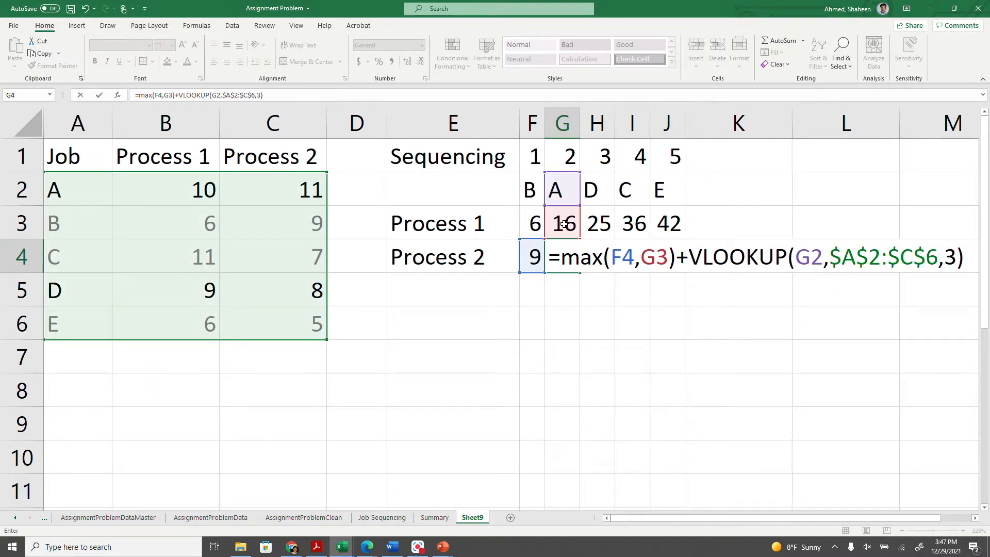
pyautogui.press('Return')
pyautogui.click(571, 258)
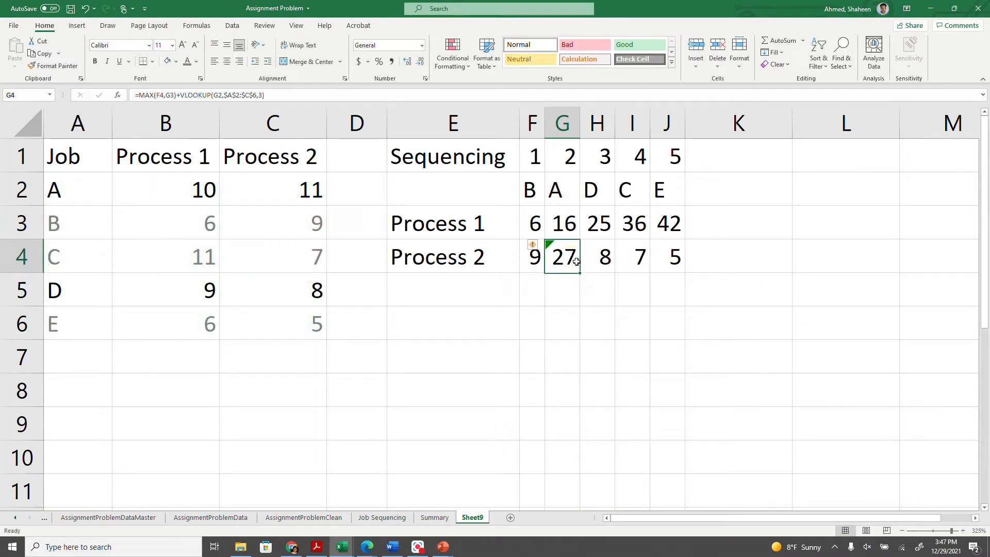
pyautogui.moveTo(580, 272); pyautogui.dragTo(678, 279)
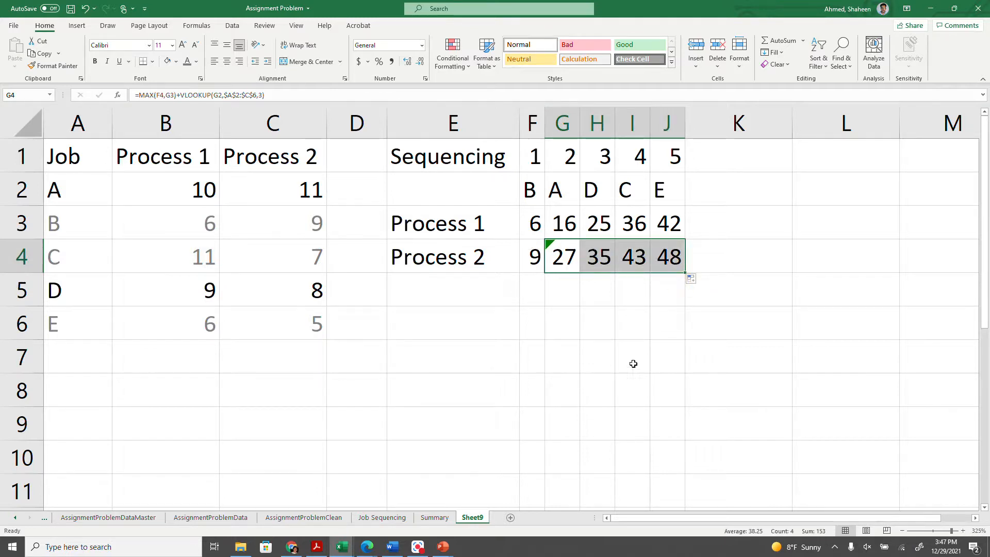
# - Review the cumulative Process 2 formula in G4, the first job's time in F4 and the final completion time in J4
pyautogui.doubleClick(561, 258)
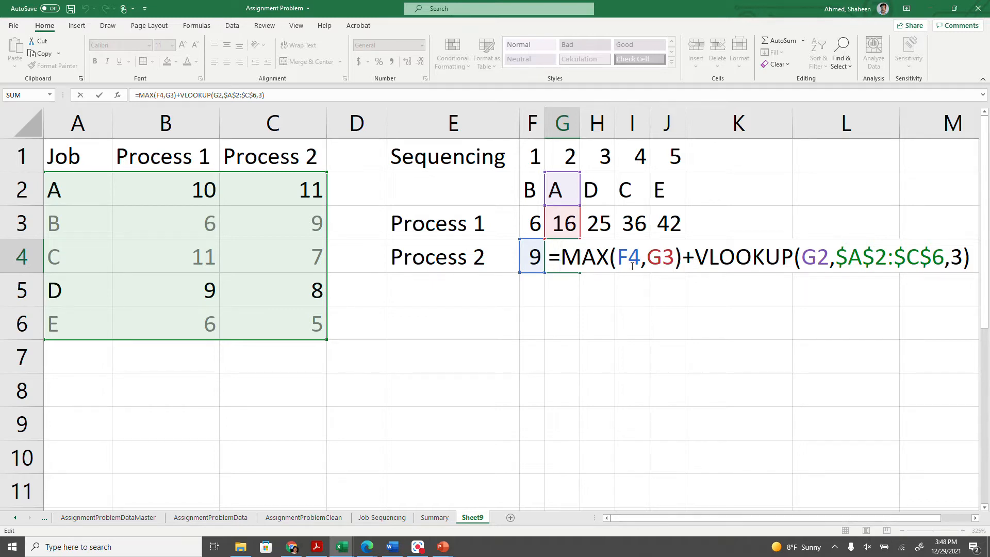
pyautogui.press('Return')
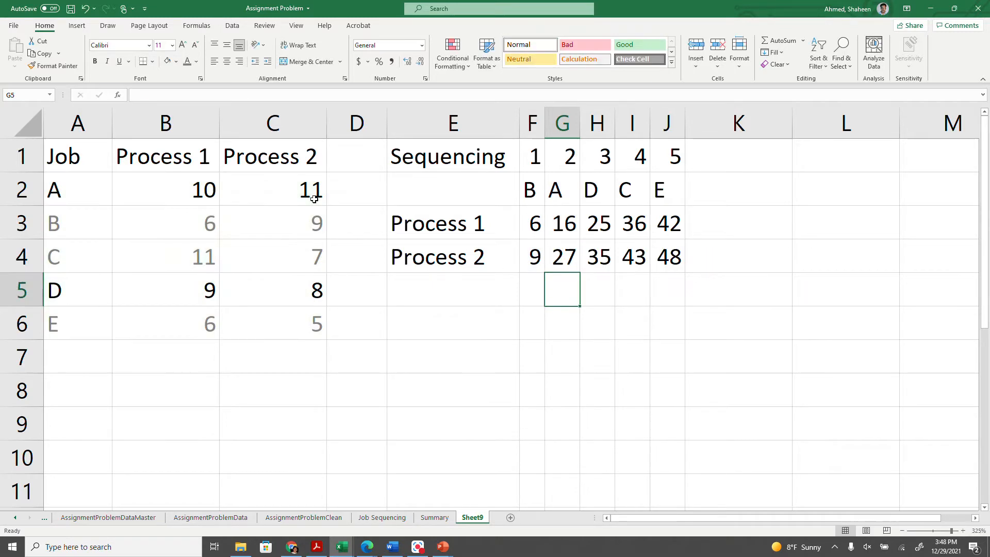
pyautogui.doubleClick(566, 257)
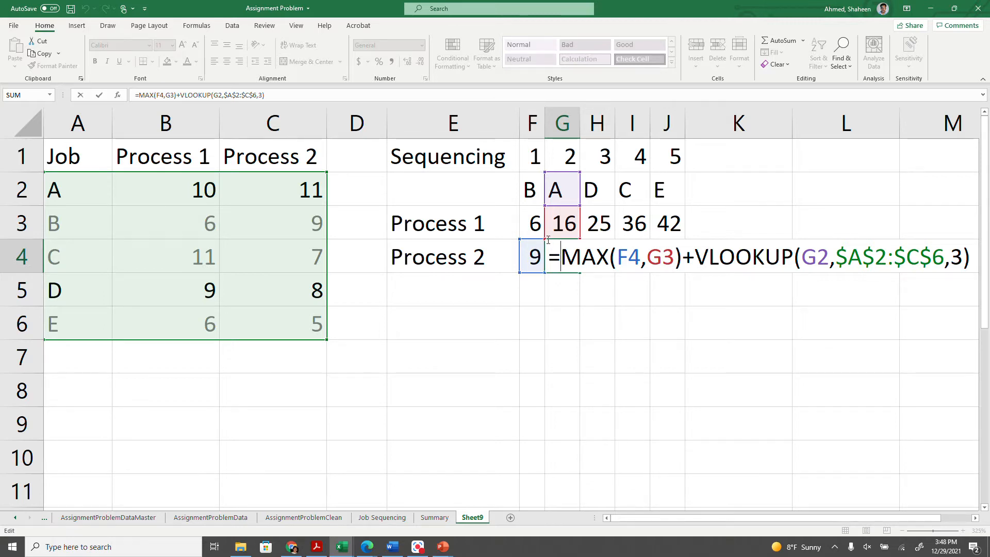
pyautogui.press('Return')
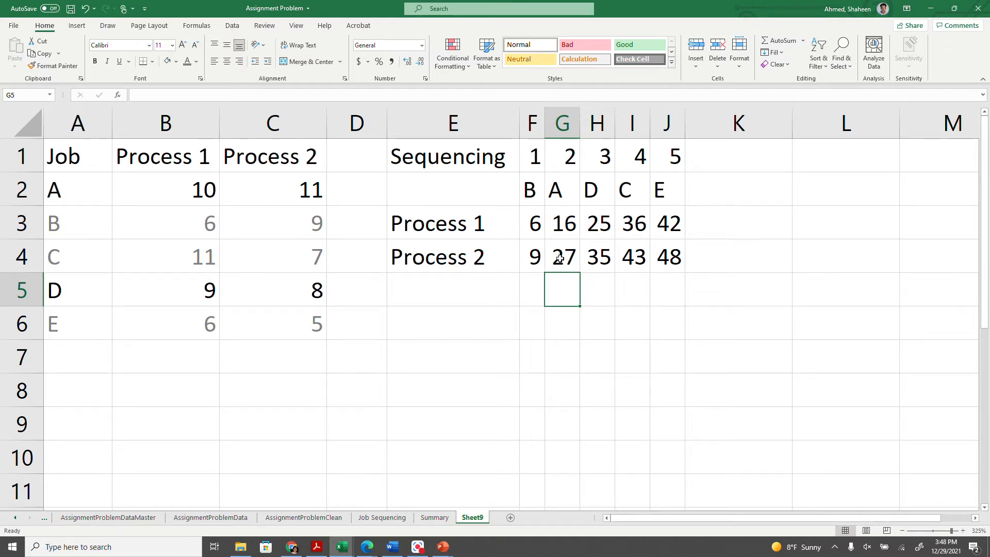
pyautogui.click(534, 258)
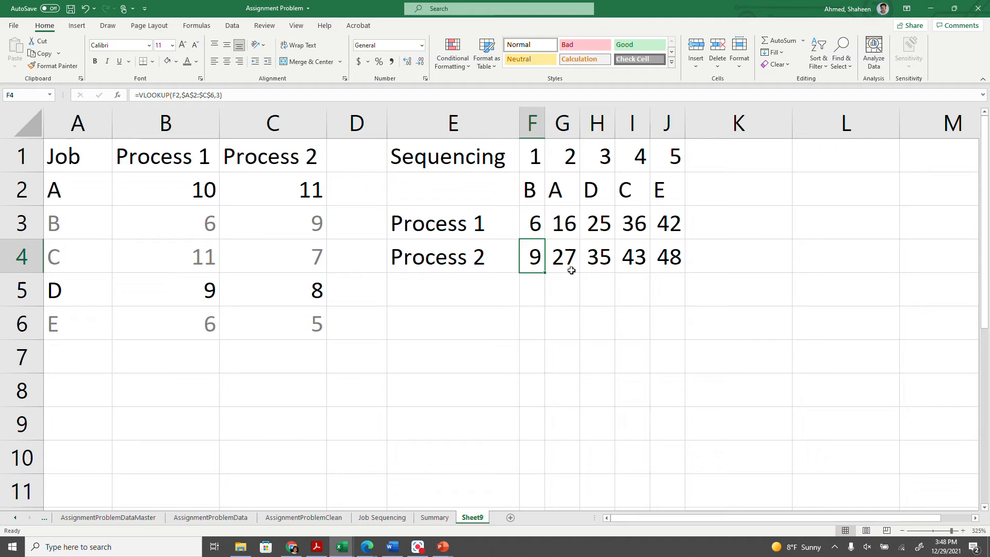
pyautogui.click(572, 294)
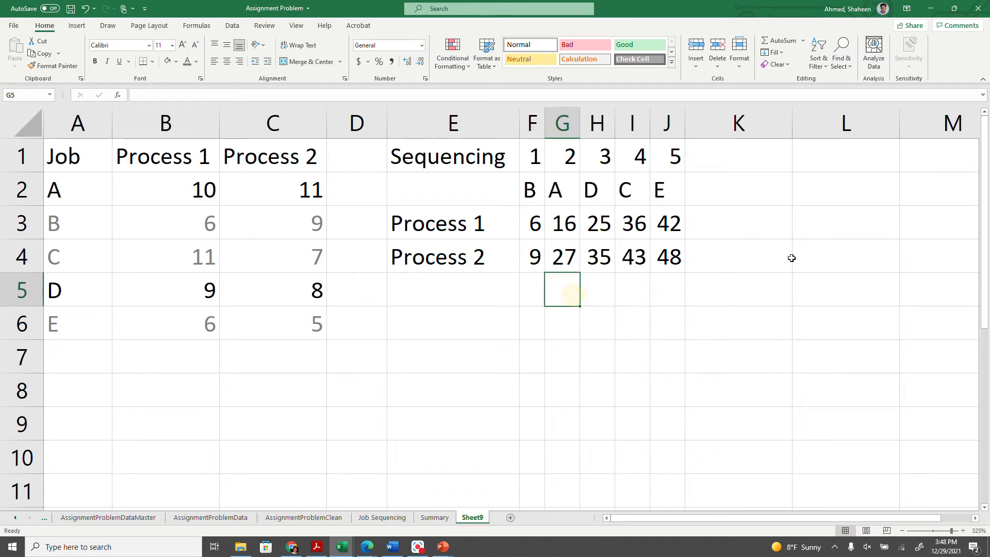
pyautogui.click(675, 257)
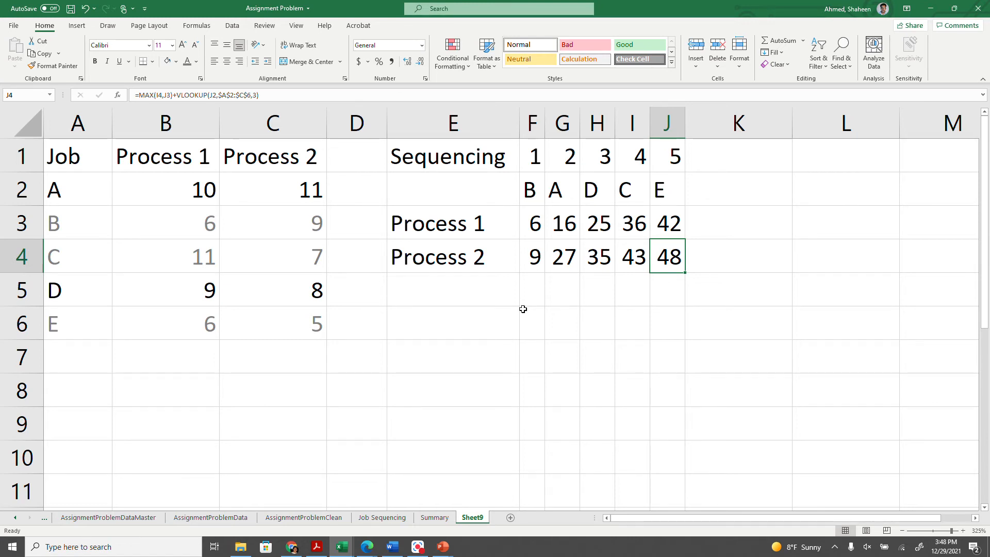
# - Review the job sequence in F2:J2 cell by cell, from the first job to the last
pyautogui.moveTo(537, 196); pyautogui.dragTo(677, 193)
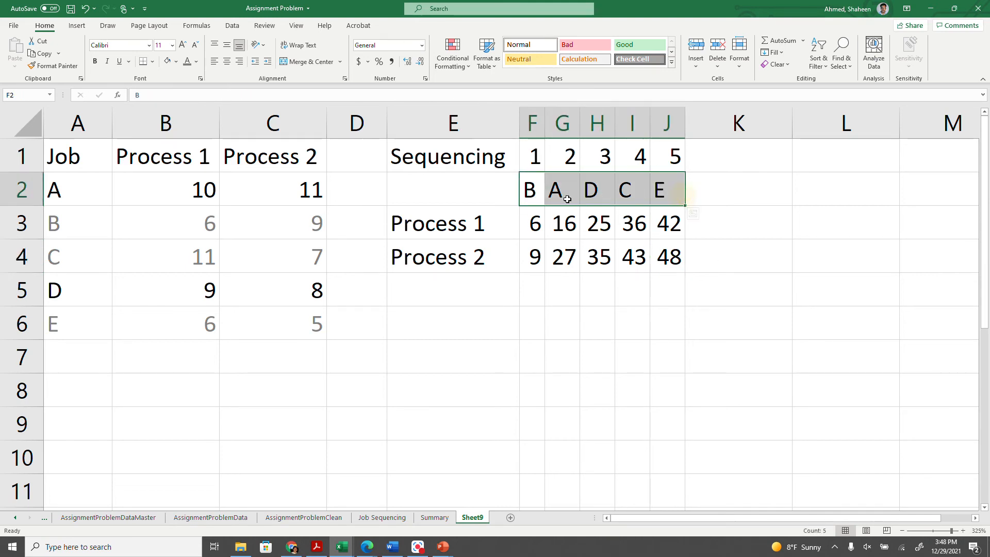
pyautogui.click(537, 191)
pyautogui.click(577, 192)
pyautogui.click(588, 193)
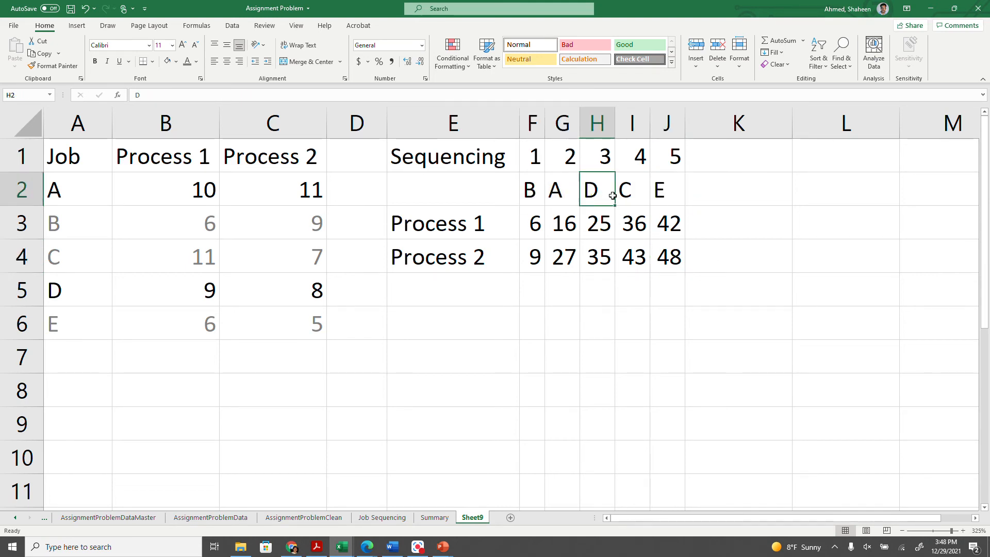
pyautogui.click(625, 195)
pyautogui.click(666, 195)
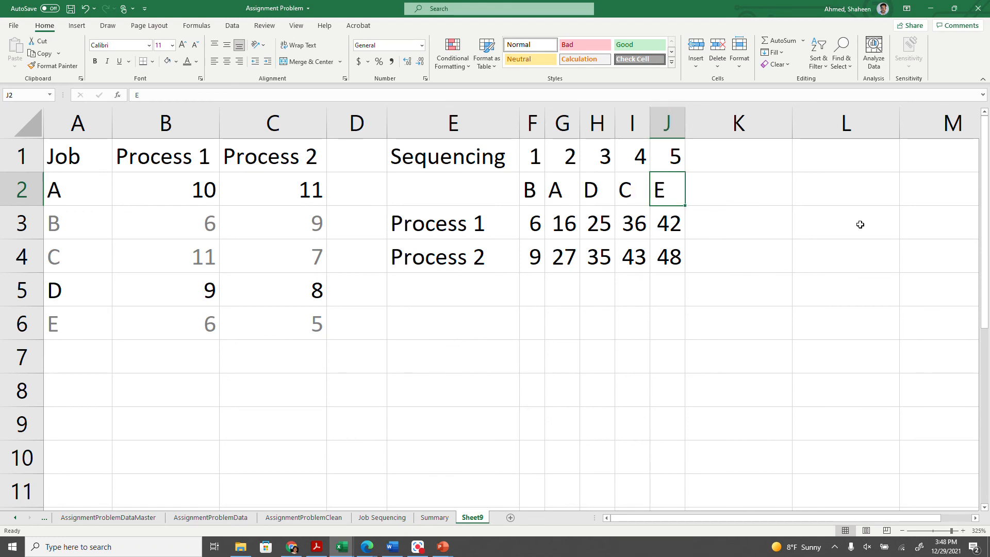